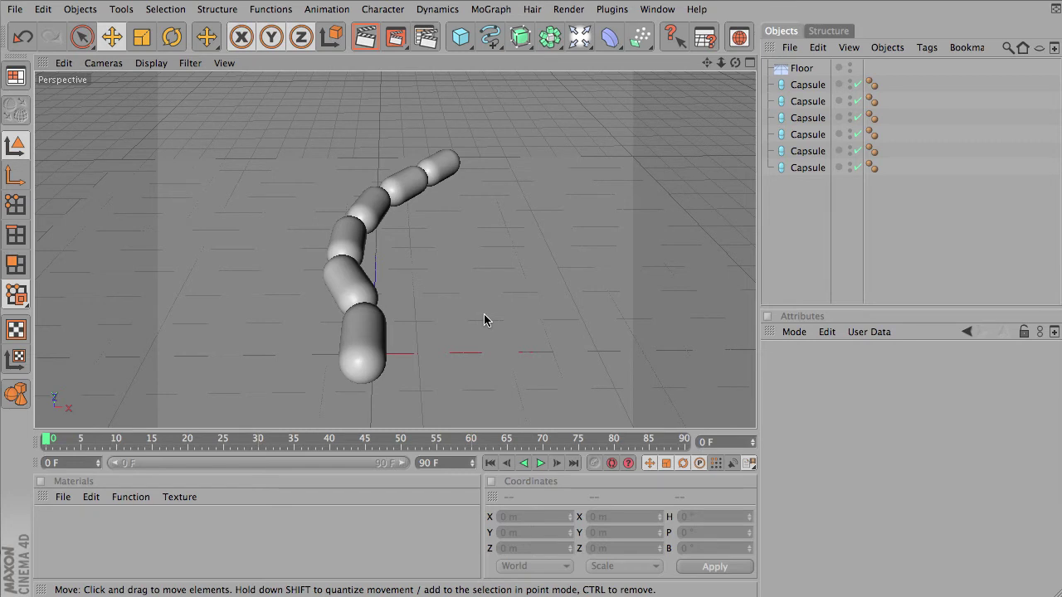
- Group the floor and all six capsules under a single null object
drag(805, 198, 771, 58)
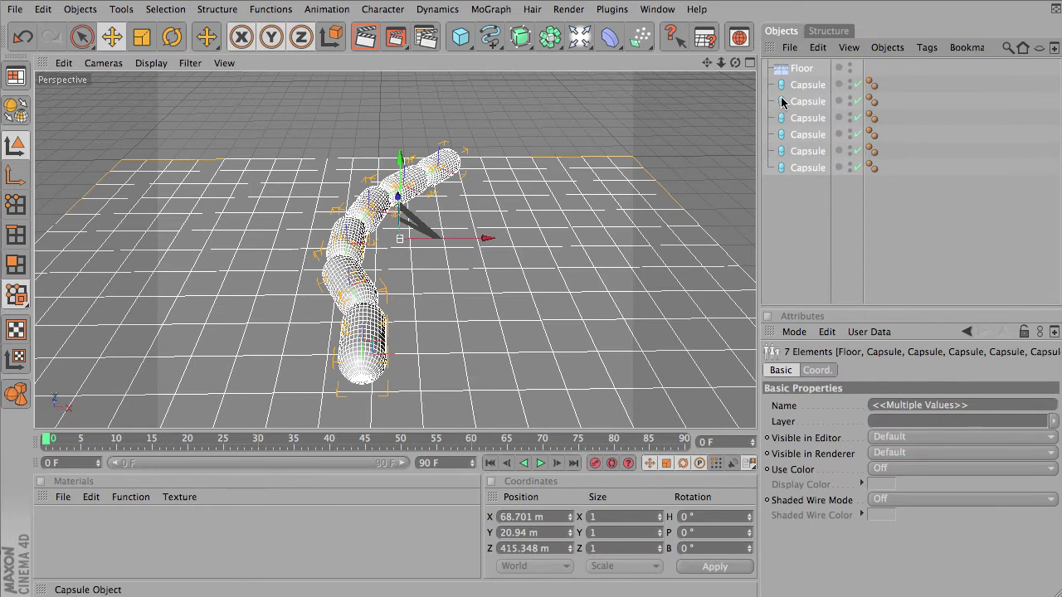
key(alt+g)
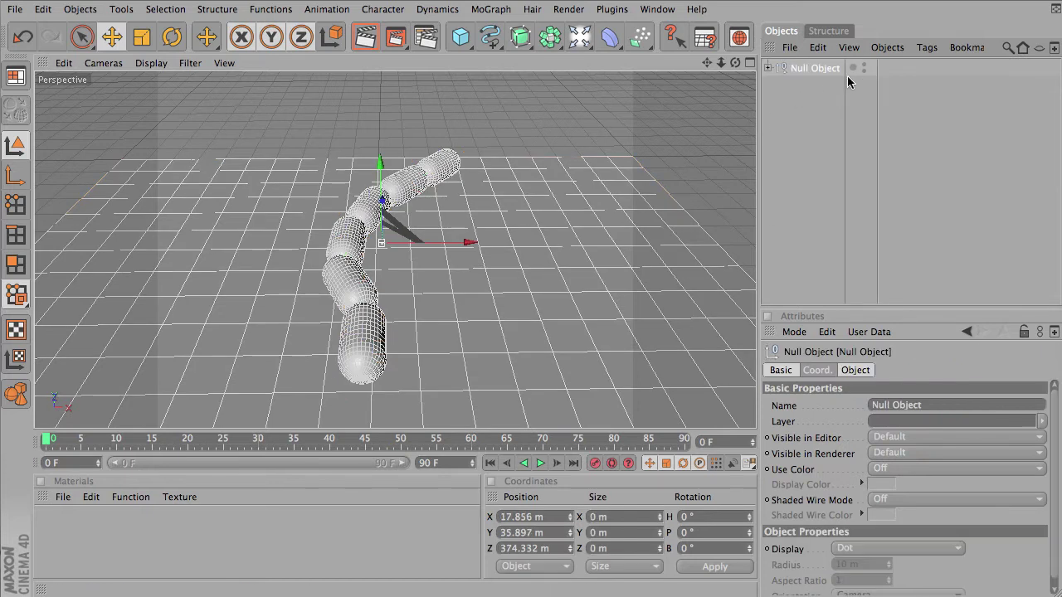
click(697, 178)
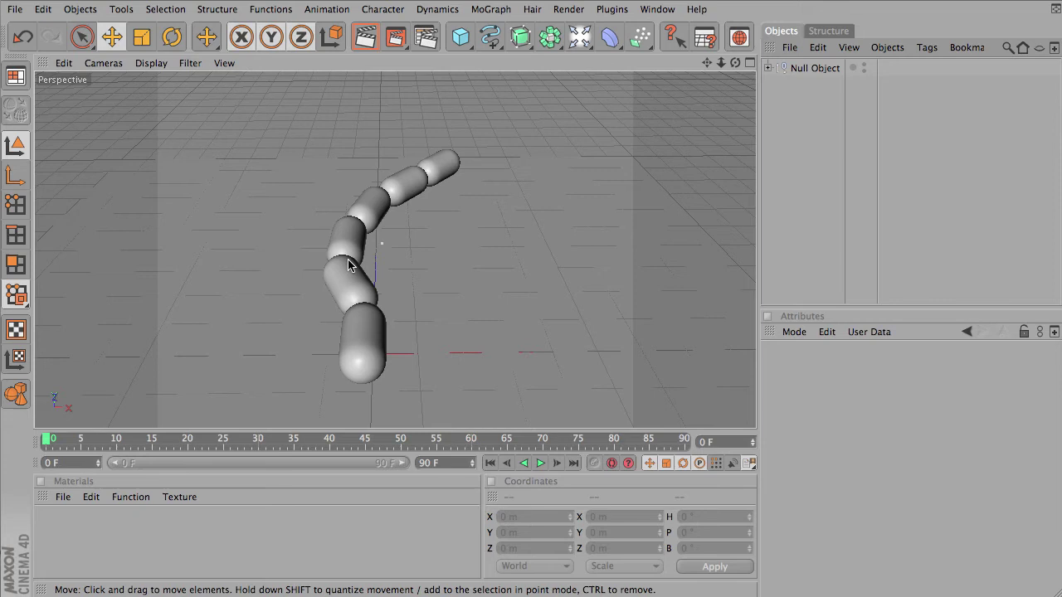
- Add a target camera to the scene with the capsule chain
alt+drag(476, 251, 538, 246)
alt+middle_drag(618, 257, 543, 190)
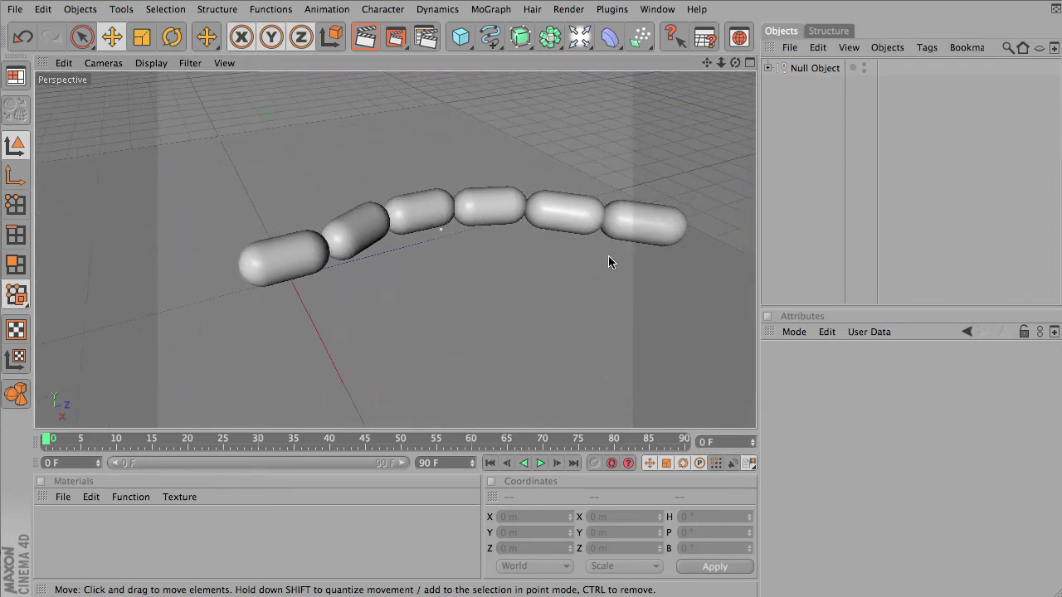
alt+right_drag(608, 260, 586, 276)
alt+middle_drag(589, 276, 557, 265)
drag(601, 38, 683, 109)
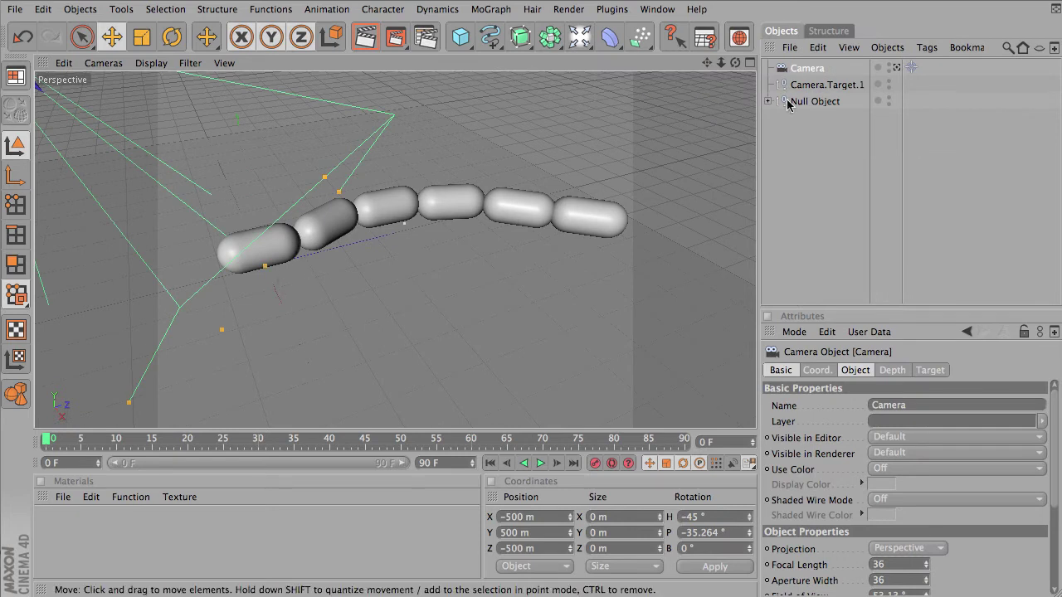
- Move the camera's target onto the middle of the capsule chain, at about X -79 m, Y 41 m, Z 330 m
click(809, 86)
drag(255, 212, 253, 204)
mouse_move(260, 264)
mouse_down()
mouse_move(262, 192)
mouse_move(260, 246)
mouse_up()
drag(336, 236, 461, 207)
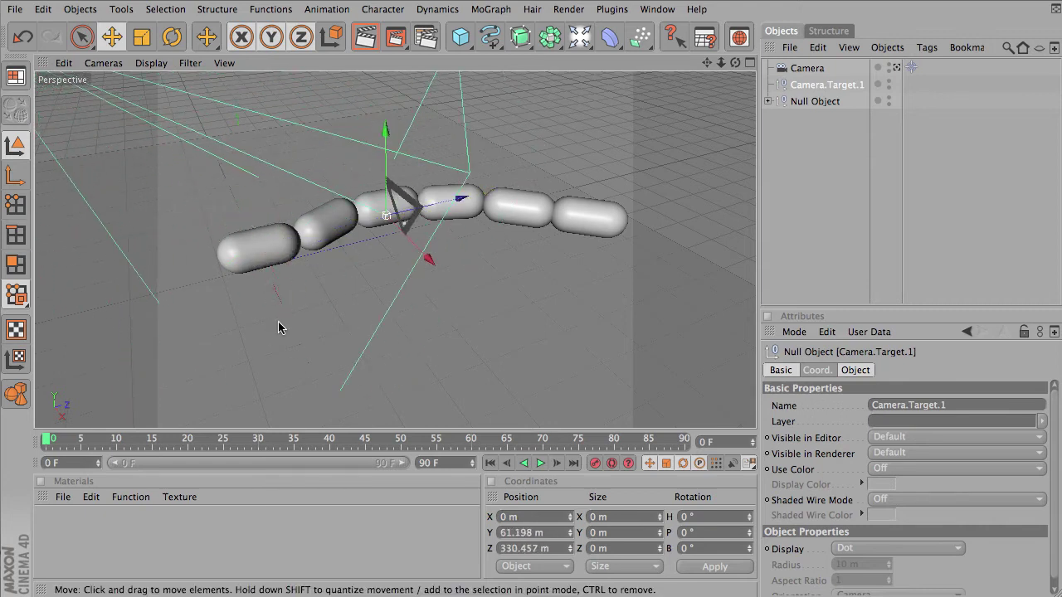
alt+drag(408, 331, 327, 320)
drag(387, 141, 387, 148)
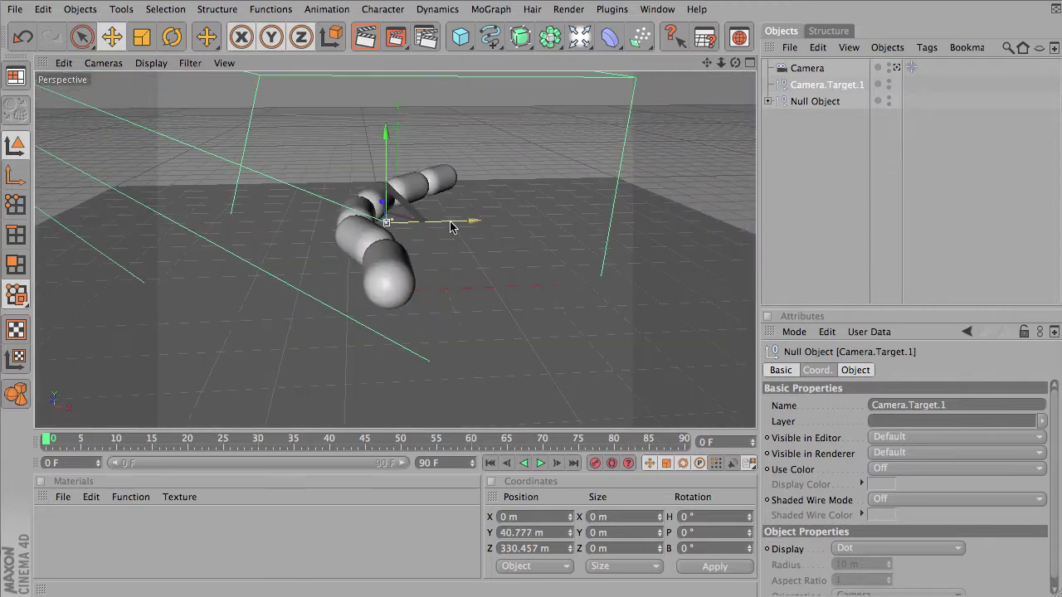
drag(454, 222, 424, 223)
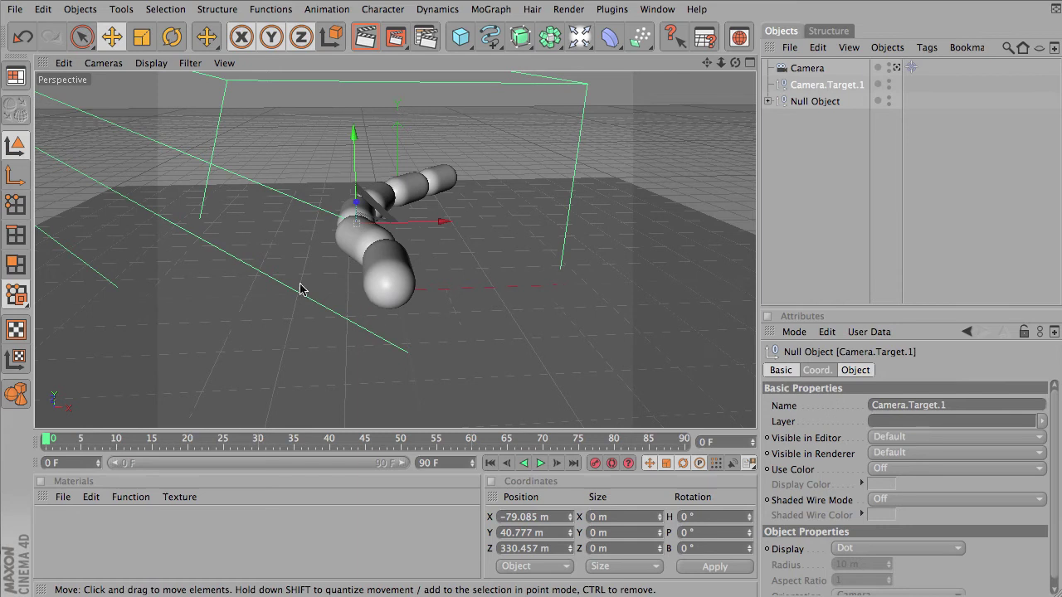
- Select the new camera and make it the active view of the viewport
alt+right_drag(300, 289, 424, 270)
alt+drag(437, 265, 473, 219)
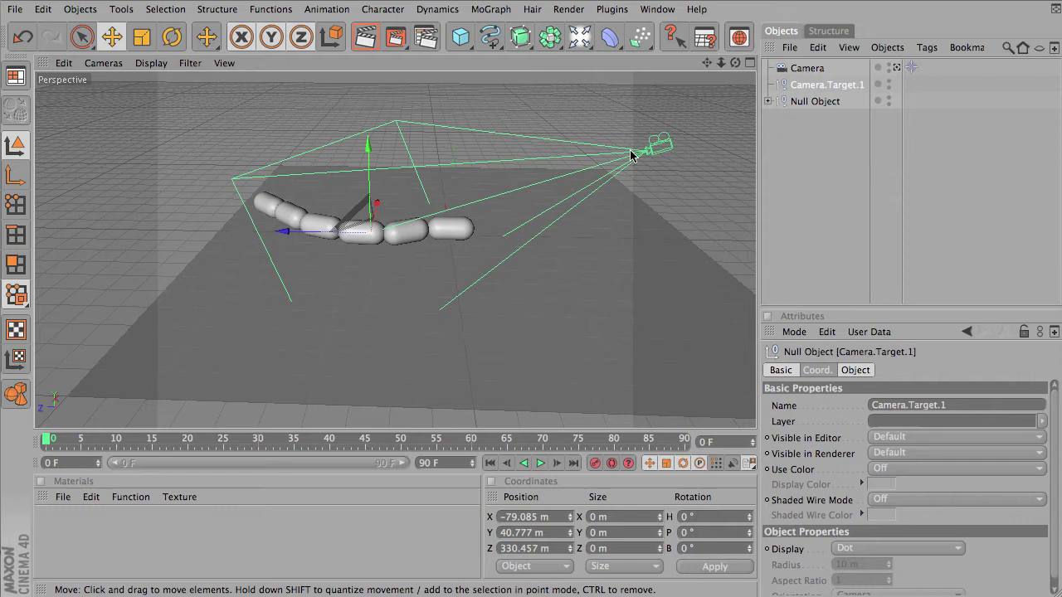
click(671, 147)
alt+drag(543, 237, 536, 315)
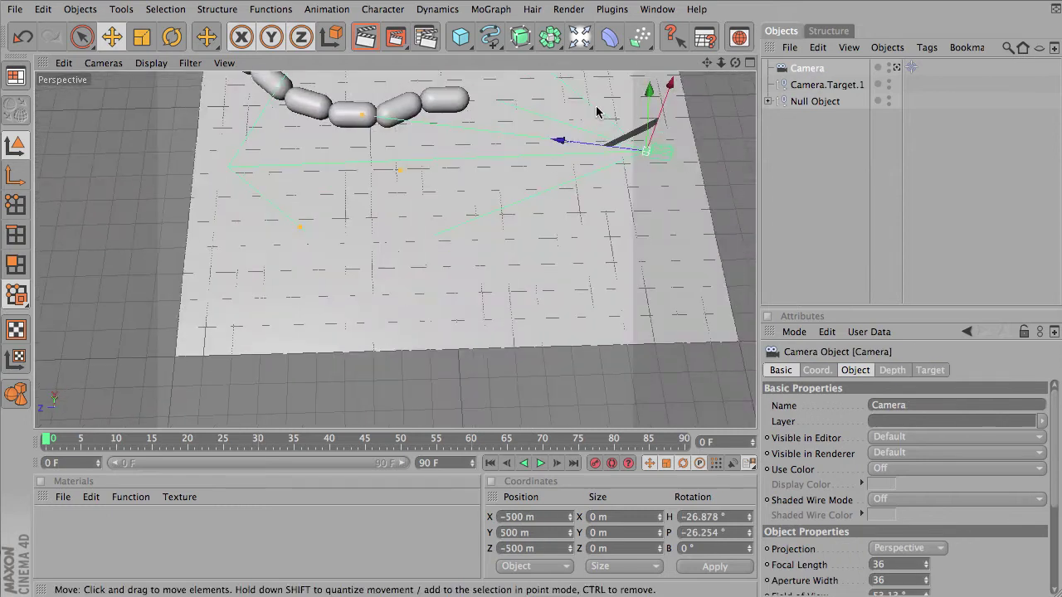
alt+drag(645, 125, 498, 300)
alt+drag(576, 164, 549, 87)
click(896, 67)
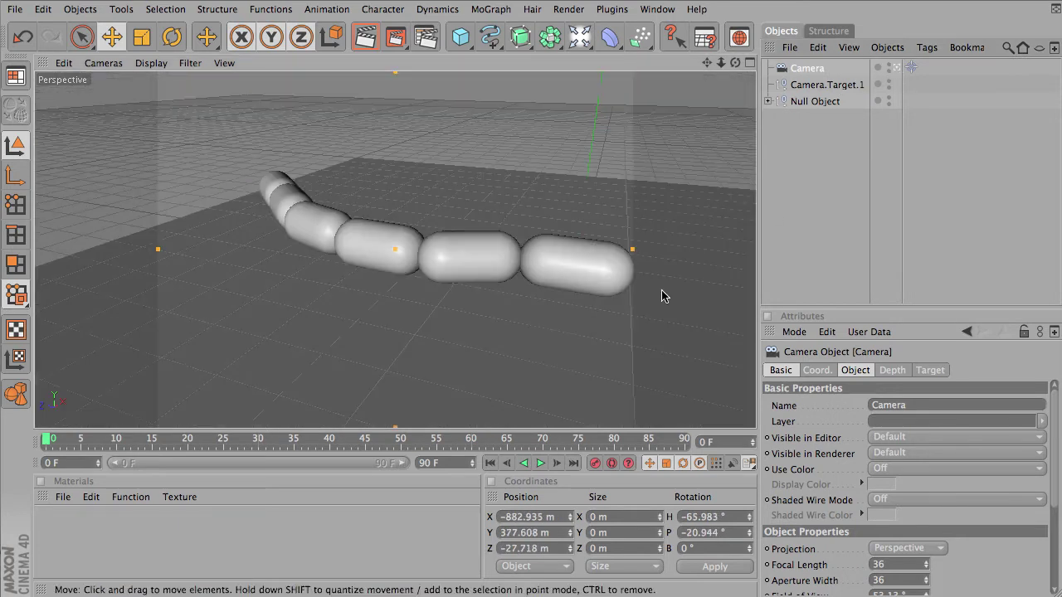
- Frame the whole chain from the side with the camera at about X -1585 m, Y 457 m, Z 194 m
alt+right_drag(540, 315, 485, 301)
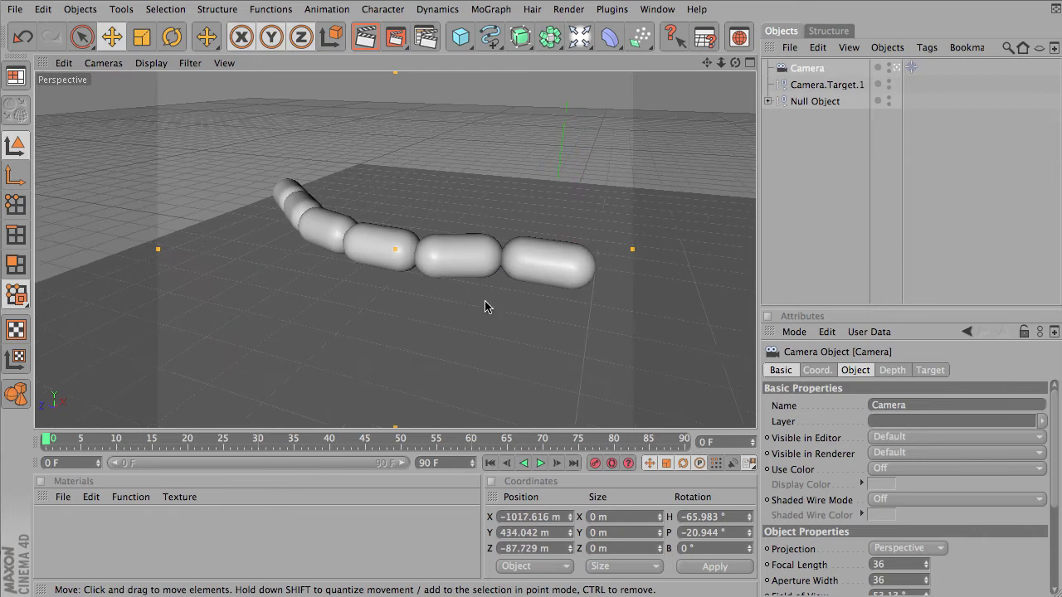
alt+drag(301, 303, 396, 303)
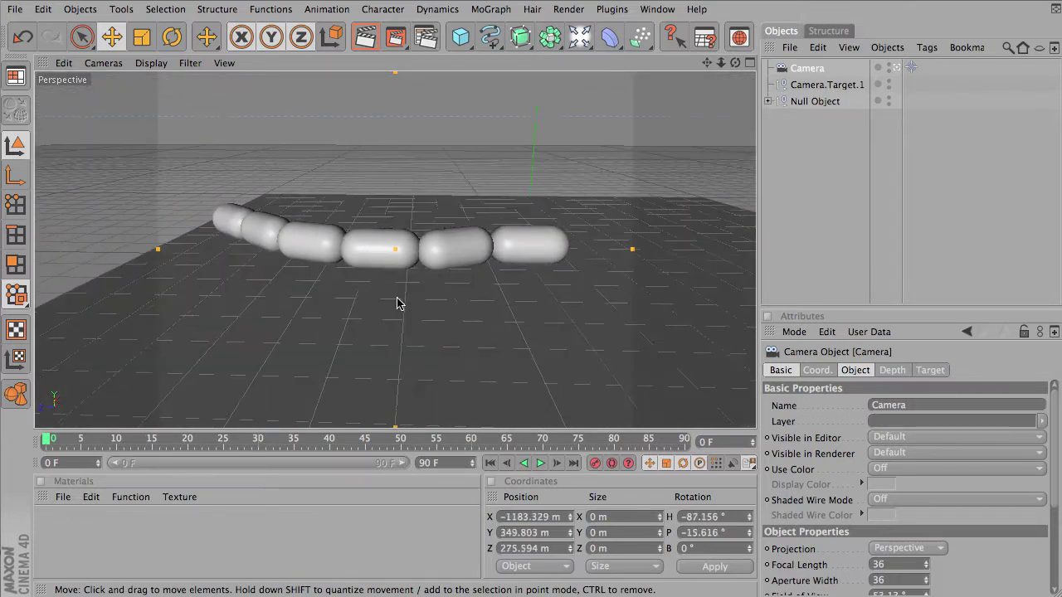
alt+right_drag(397, 298, 388, 299)
mouse_move(416, 291)
alt+mouse_down()
mouse_move(414, 282)
mouse_move(431, 297)
mouse_move(416, 298)
alt+mouse_up()
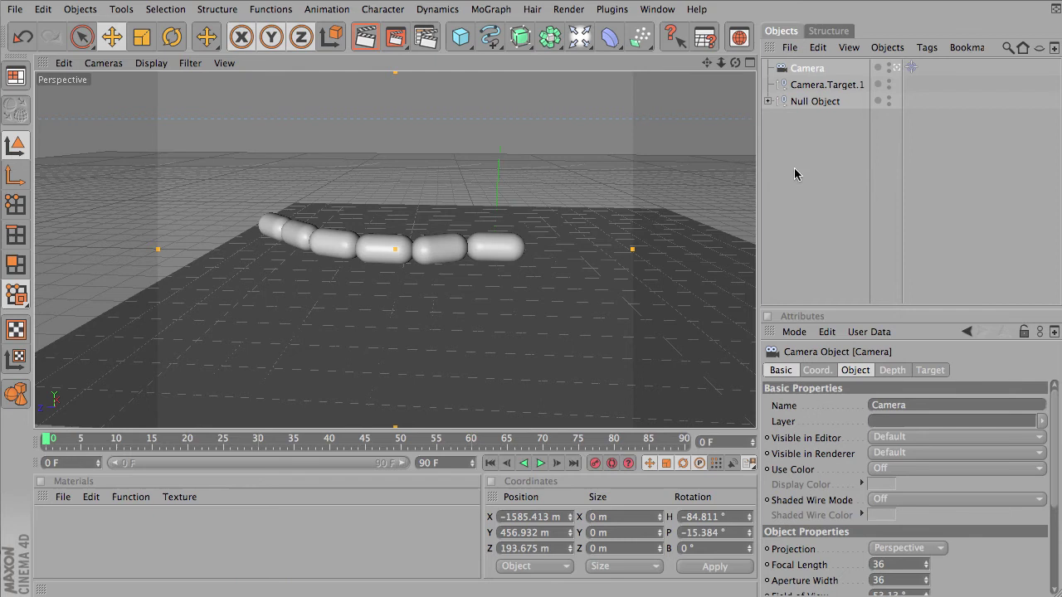
- Set the animation's end frame to 200 and extend the preview range to the full length
double_click(446, 463)
text(200)
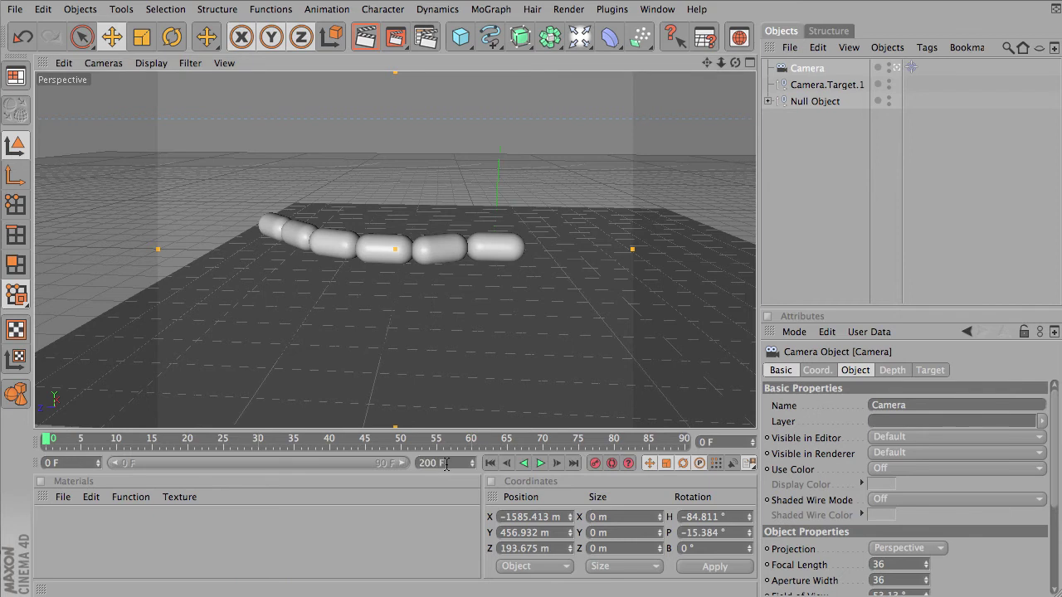
key(Return)
double_click(282, 462)
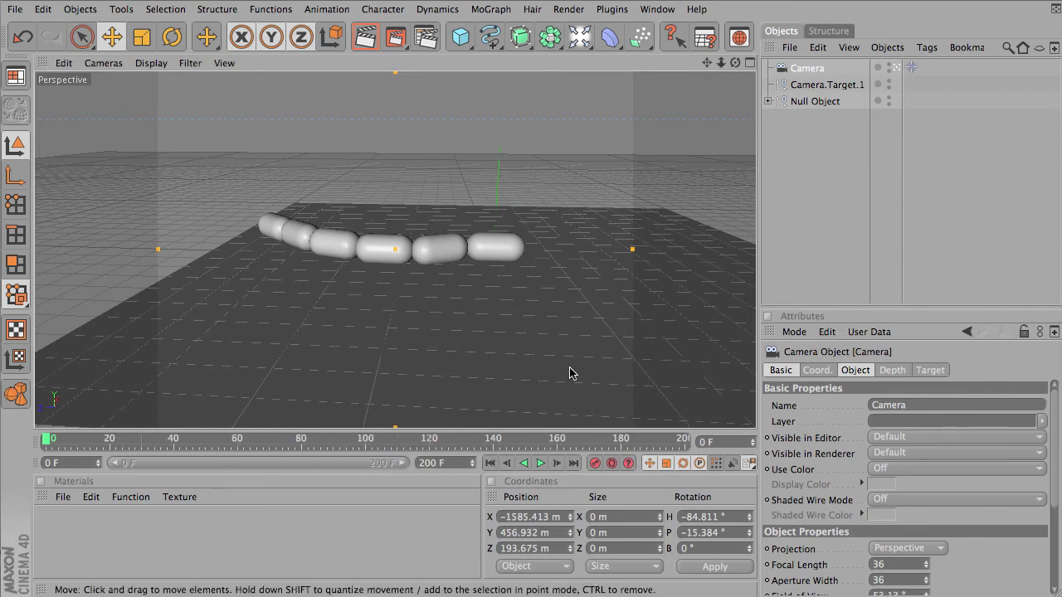
- Turn on automatic keyframing with the timeline at frame 0
drag(48, 441, 39, 403)
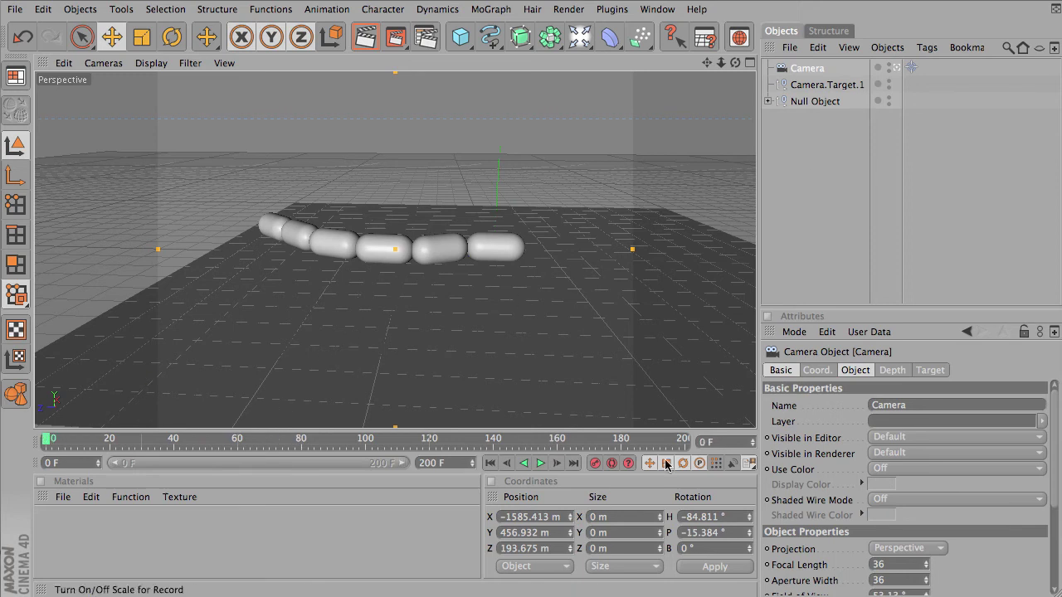
click(615, 467)
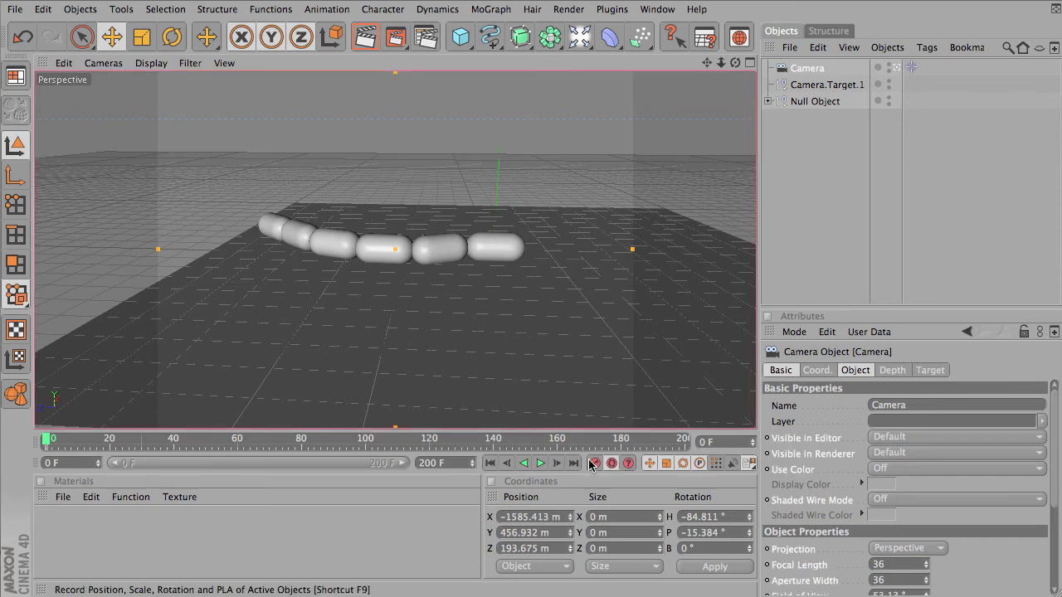
- At frame 60, bring the camera closer and tilt it downward, to about X -834 m, Y 409 m, Z 164 m
click(236, 440)
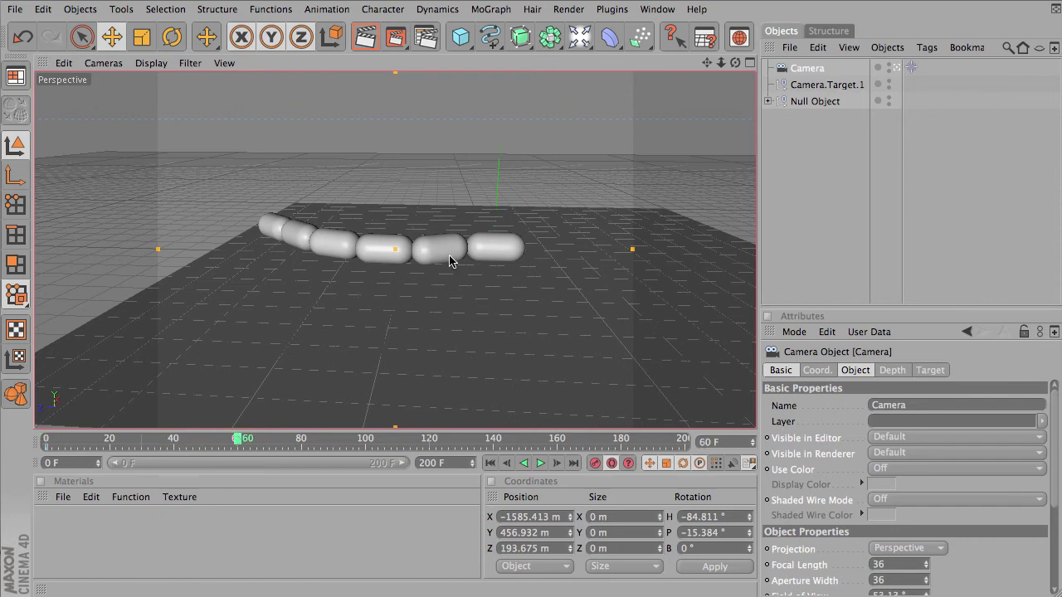
scroll(450, 267, up, 2)
scroll(436, 269, up, 20)
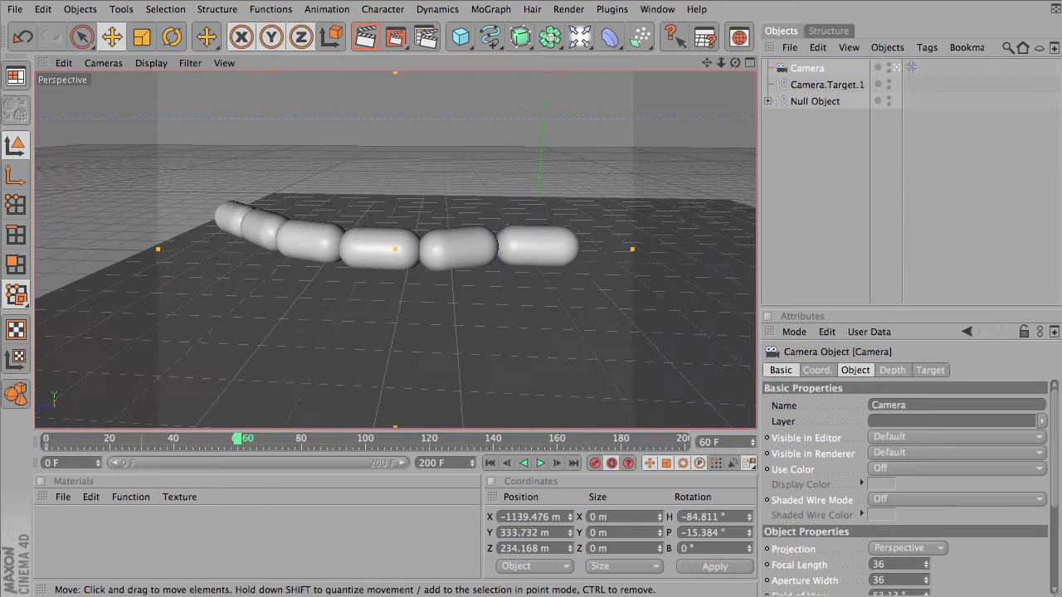
alt+right_drag(418, 267, 460, 267)
alt+drag(418, 262, 400, 290)
mouse_move(427, 263)
alt+right_down()
mouse_move(444, 264)
mouse_move(430, 275)
alt+right_up()
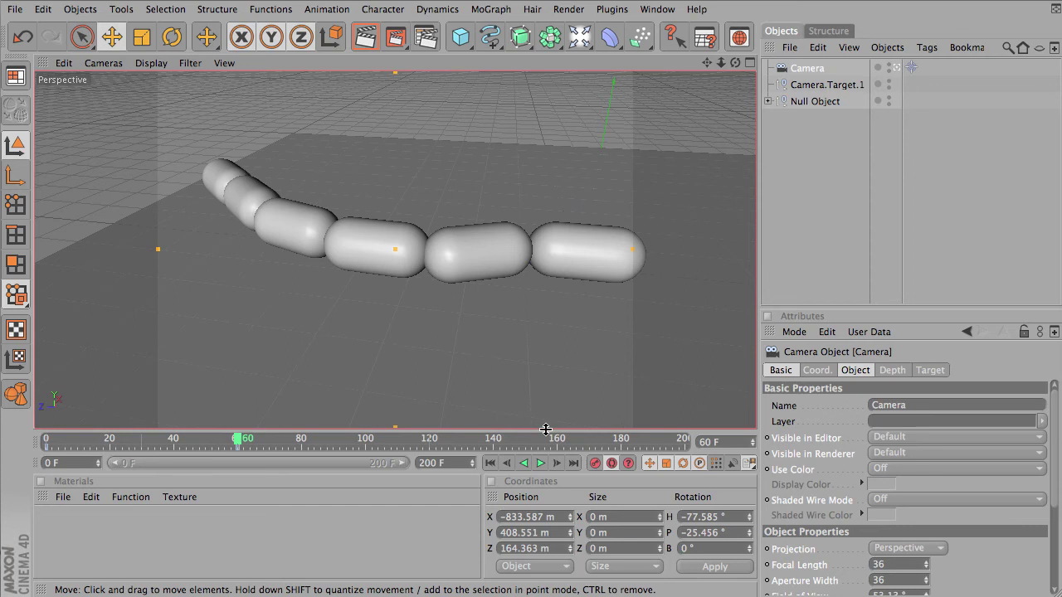
- Orbit the camera toward the chain's opposite end at frame 68, and swing it back near frame 78
drag(237, 441, 260, 439)
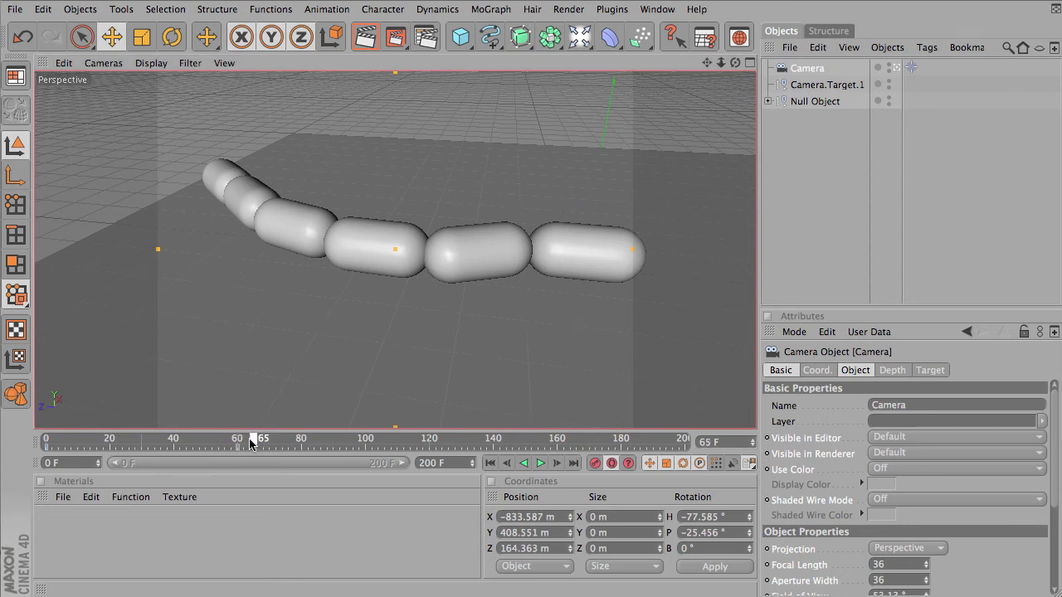
click(259, 439)
click(263, 439)
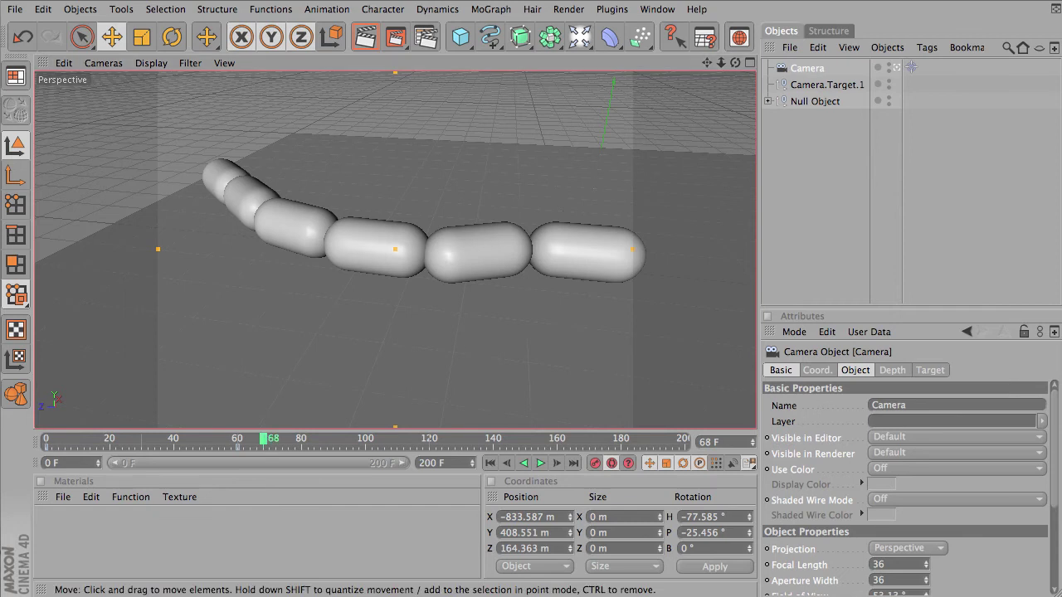
alt+drag(395, 249, 495, 250)
alt+drag(262, 252, 247, 252)
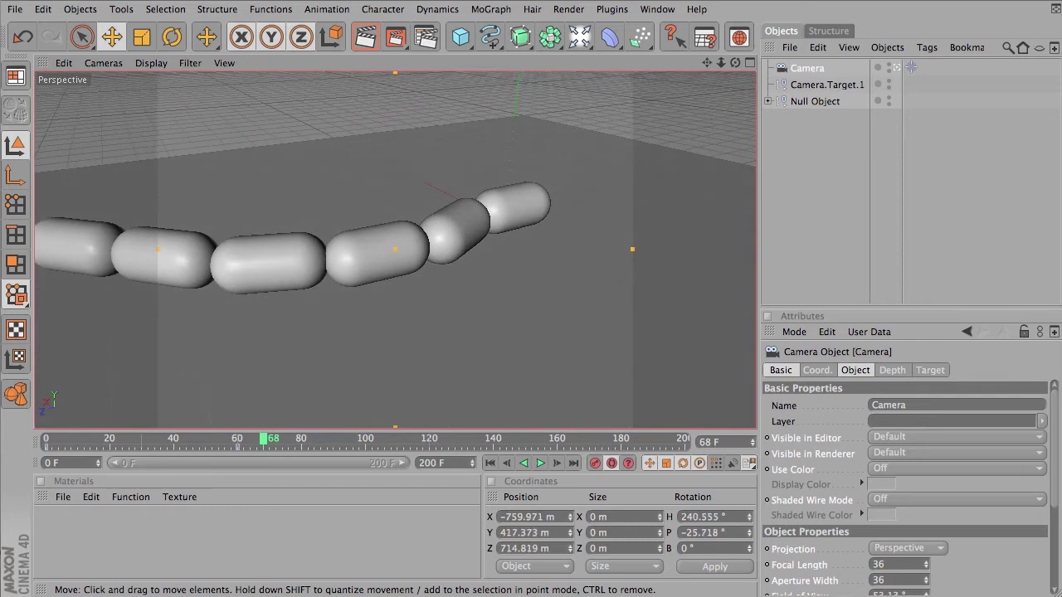
drag(265, 439, 293, 438)
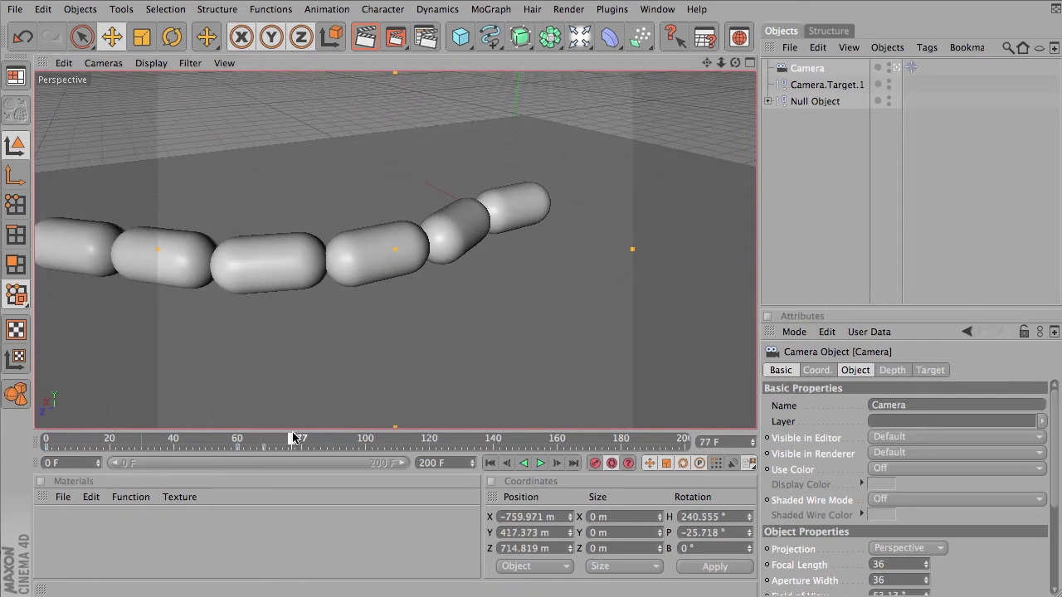
mouse_move(403, 360)
alt+mouse_down()
mouse_move(490, 361)
mouse_move(400, 361)
alt+mouse_up()
- At frame 120, orbit the camera to the chain's other side, at about X 757 m, Y 263 m, Z -14 m
drag(299, 438, 428, 430)
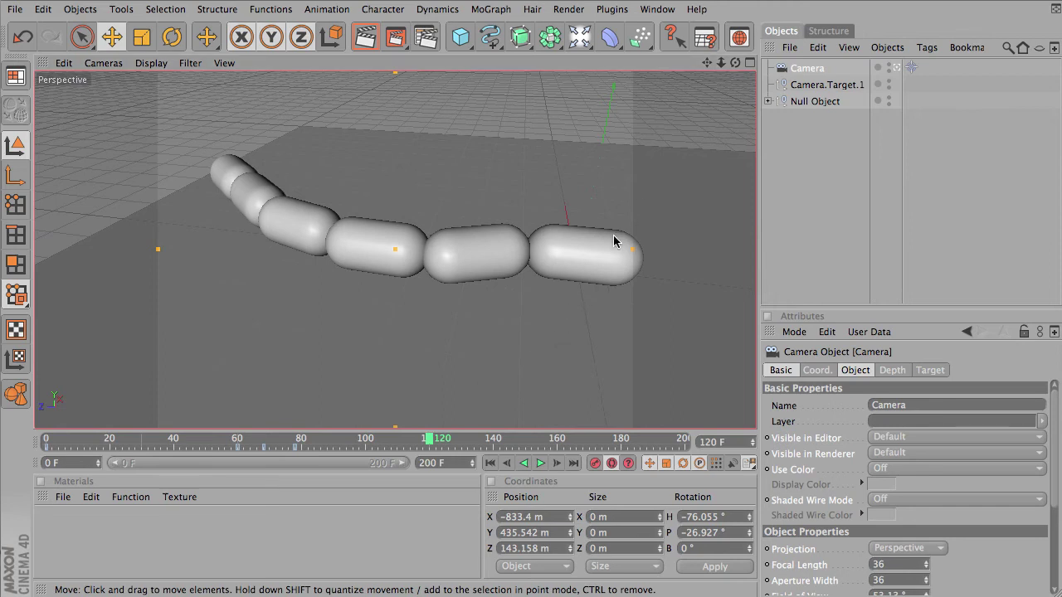
alt+drag(602, 268, 228, 222)
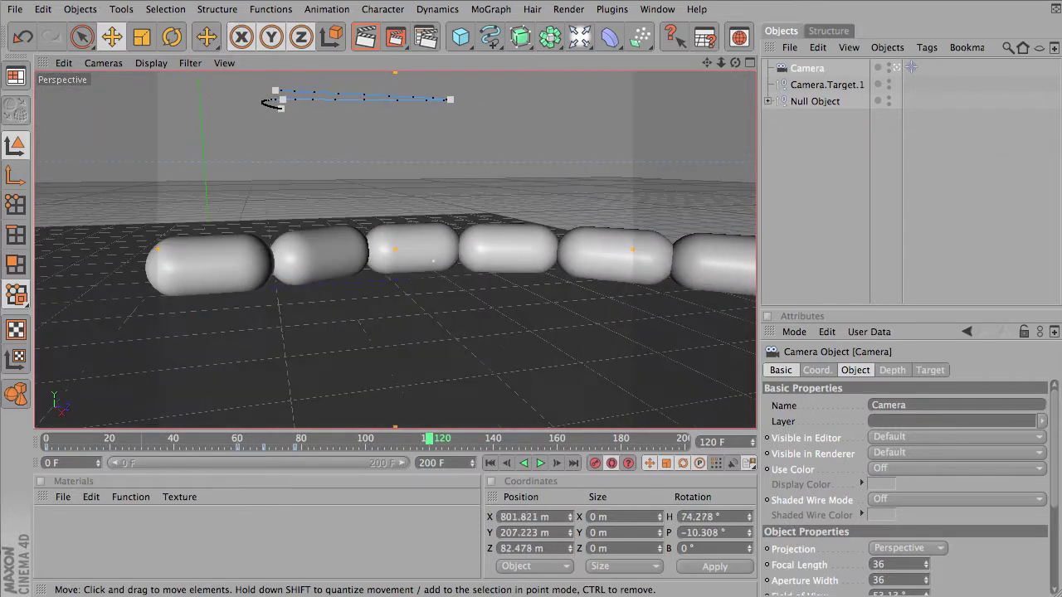
alt+drag(381, 192, 392, 199)
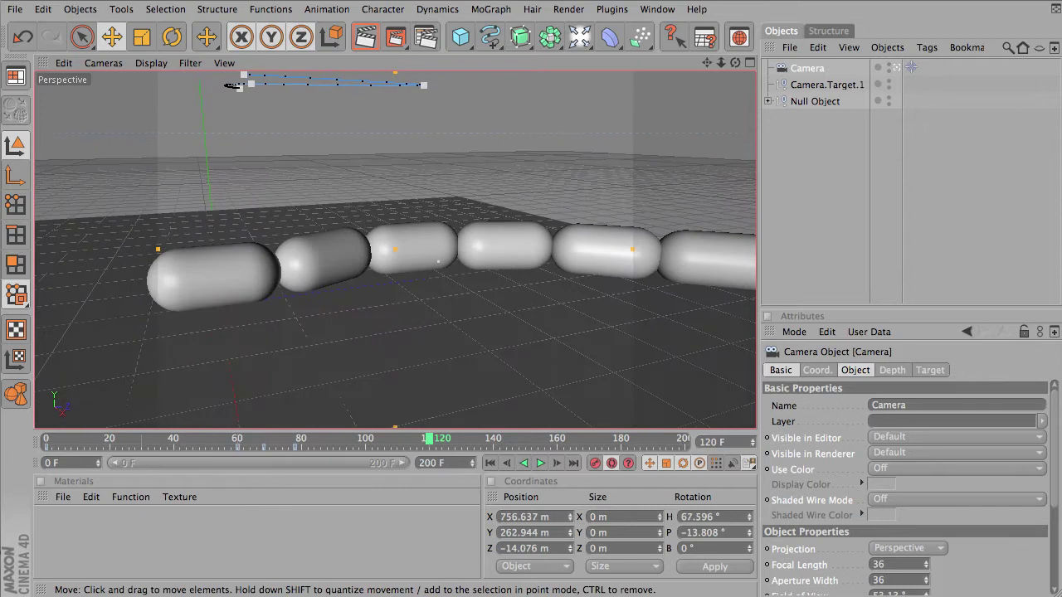
- At frame 95, raise the camera to look down on the whole chain, at about X -45 m, Y 1183 m, Z -173 m
drag(431, 438, 349, 437)
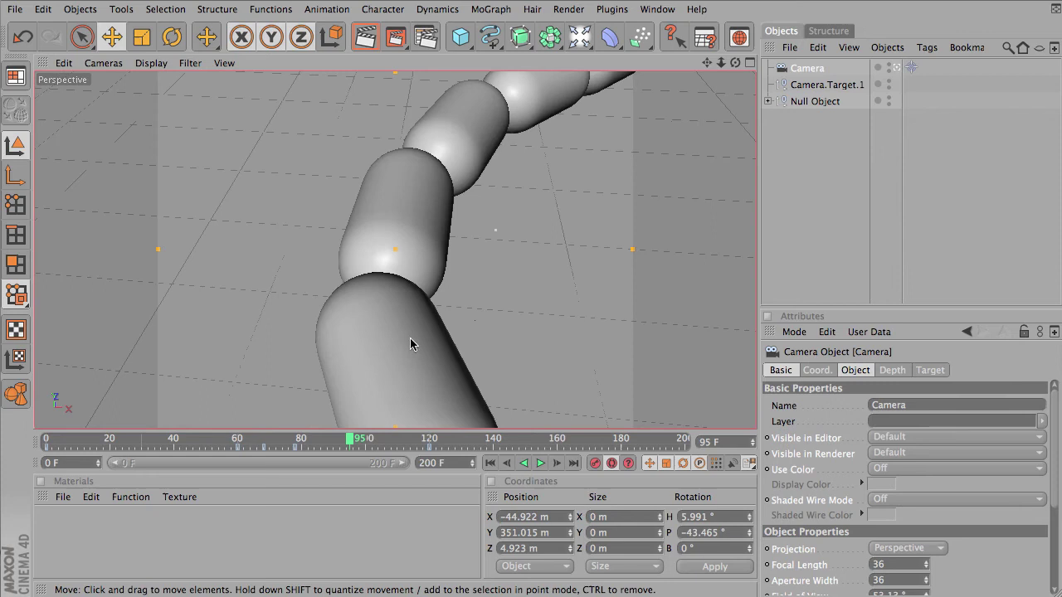
scroll(411, 345, down, 5)
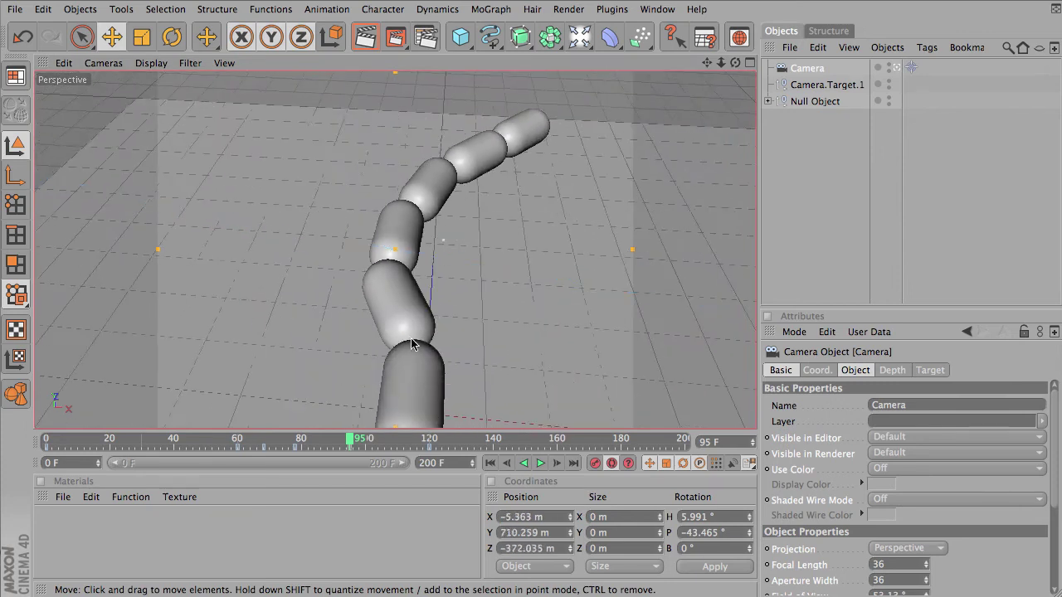
scroll(412, 345, down, 3)
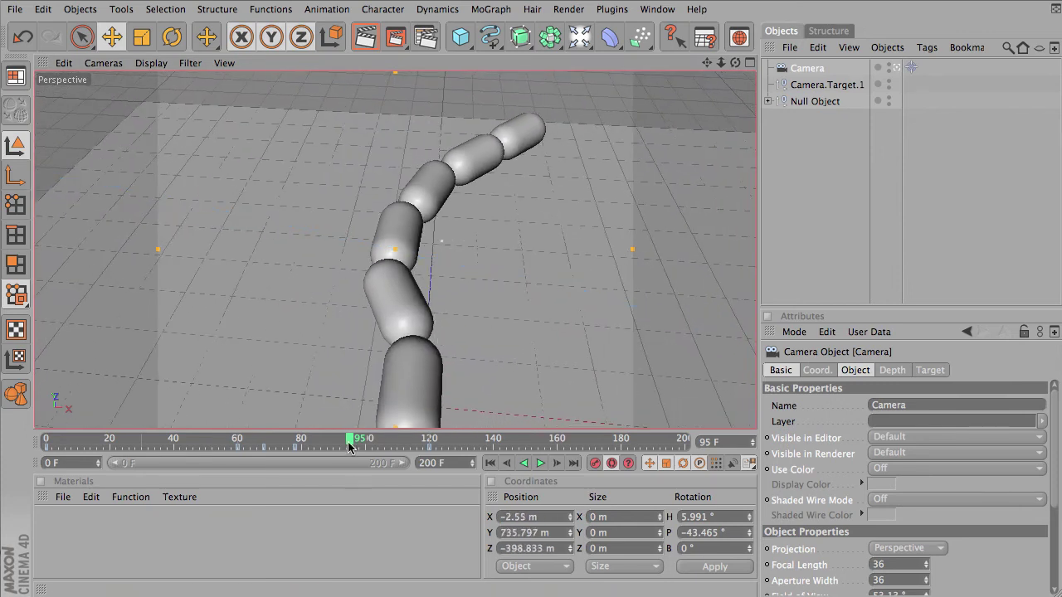
mouse_move(349, 448)
mouse_down()
mouse_move(298, 451)
mouse_move(420, 437)
mouse_move(339, 438)
mouse_move(349, 438)
mouse_up()
scroll(429, 337, down, 3)
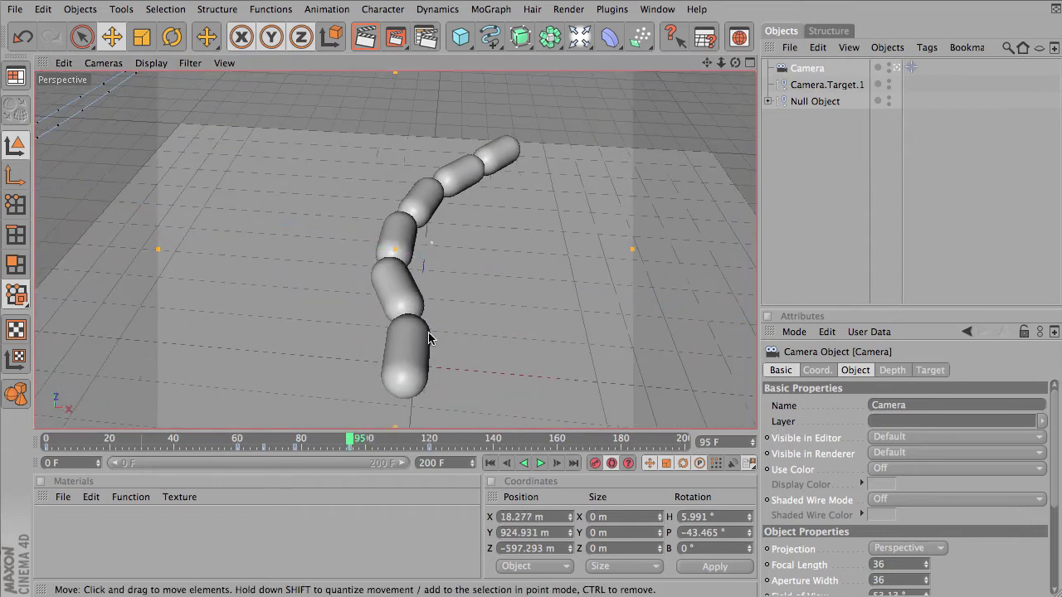
alt+drag(428, 337, 435, 399)
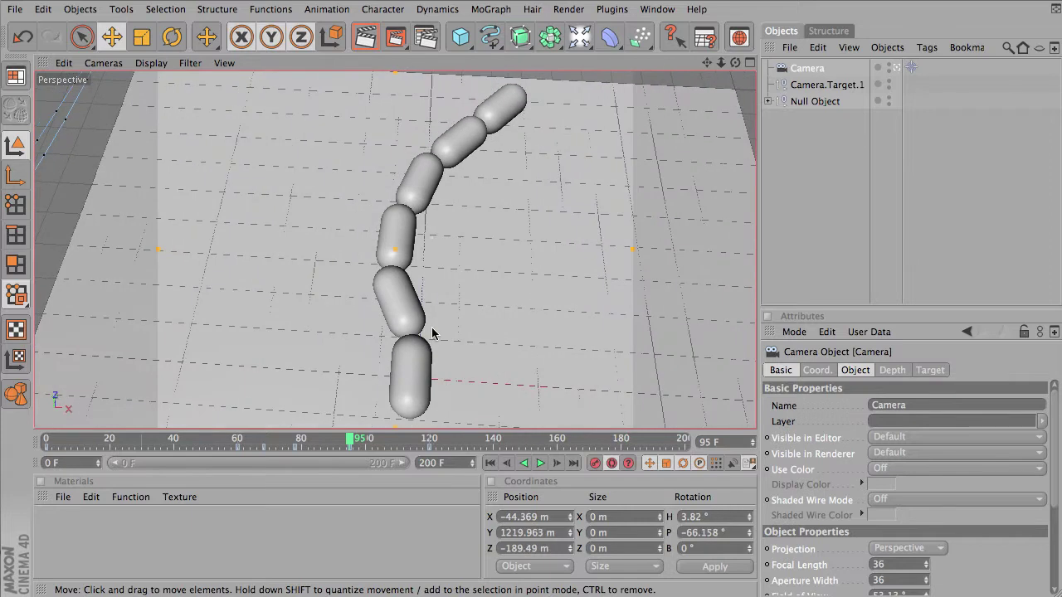
scroll(431, 331, up, 2)
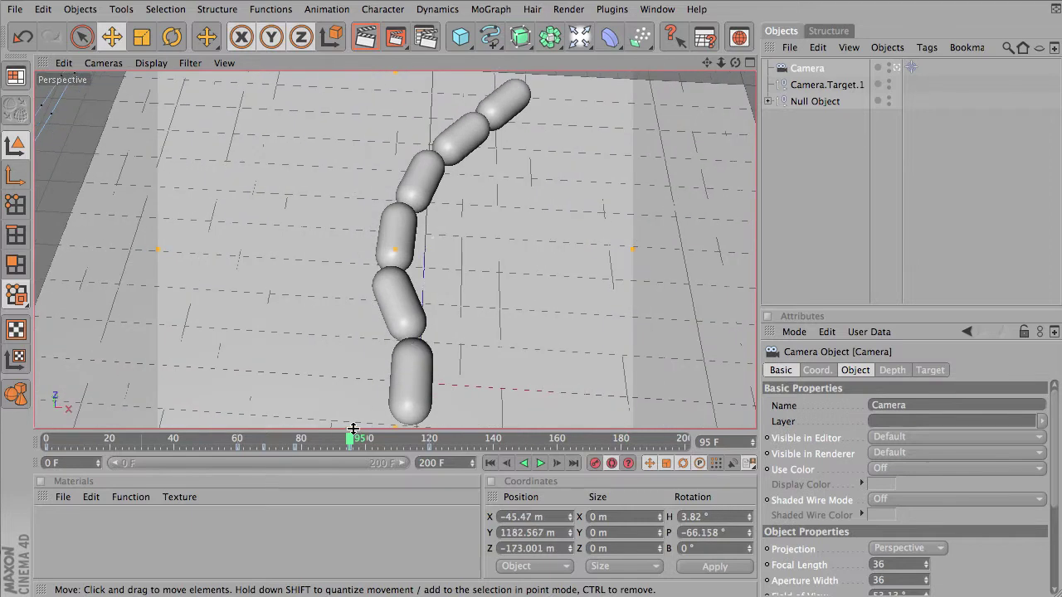
- At frame 129, adjust the camera to a slightly higher view along the chain, at about X 696 m, Y 322 m, Z -79 m
drag(353, 431, 459, 425)
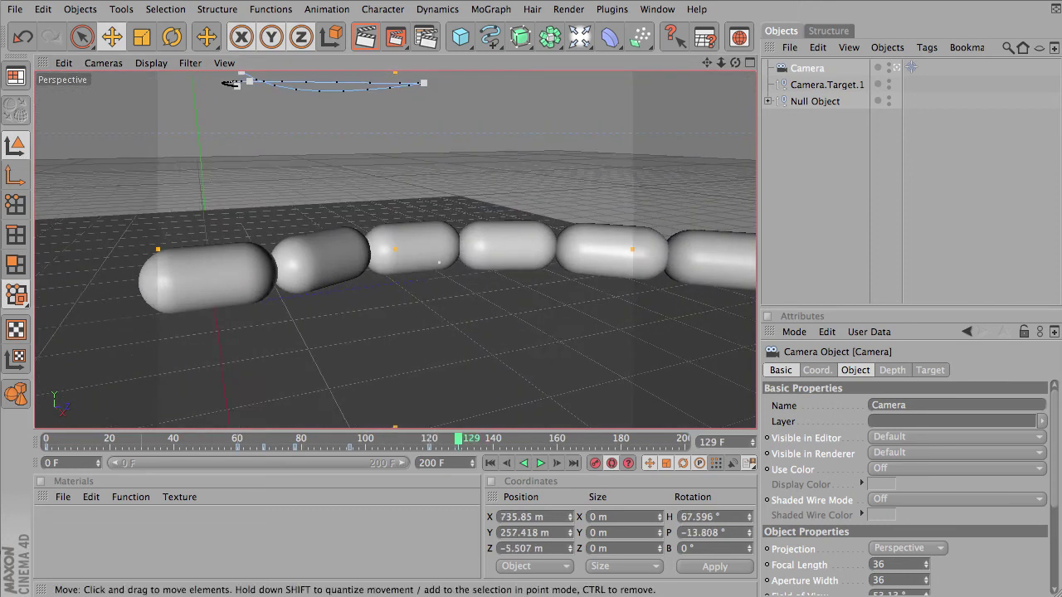
alt+right_drag(416, 311, 422, 311)
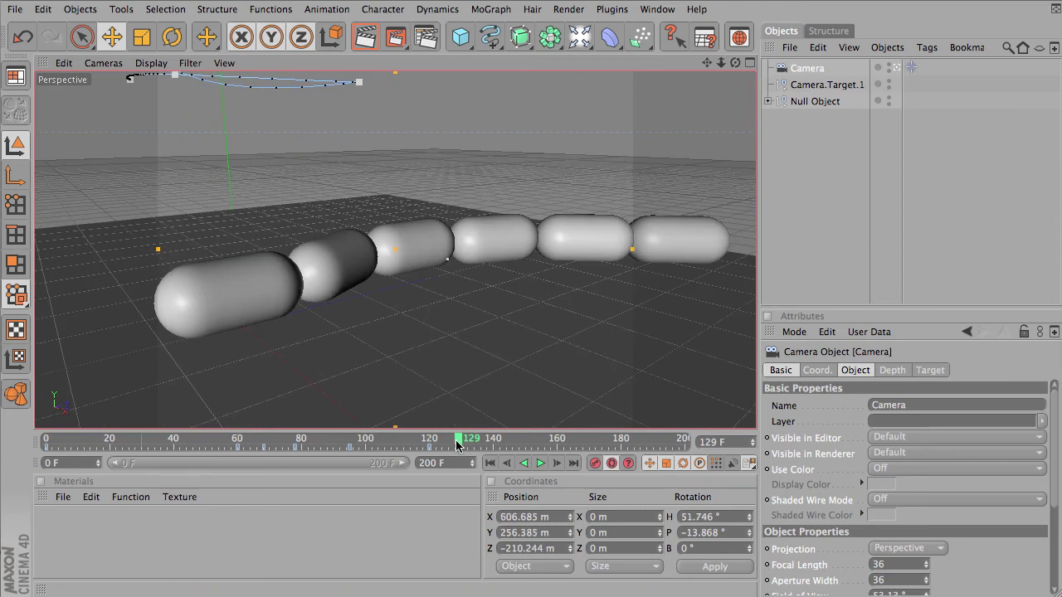
alt+drag(425, 348, 394, 359)
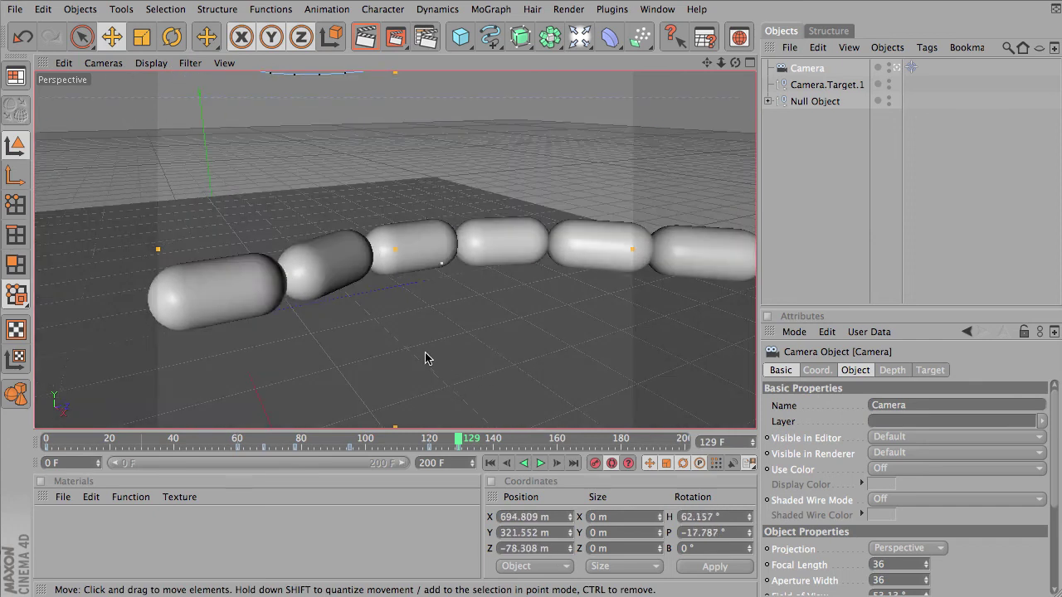
mouse_move(425, 358)
alt+right_down()
mouse_move(405, 358)
mouse_move(442, 359)
mouse_move(400, 358)
mouse_move(415, 359)
alt+right_up()
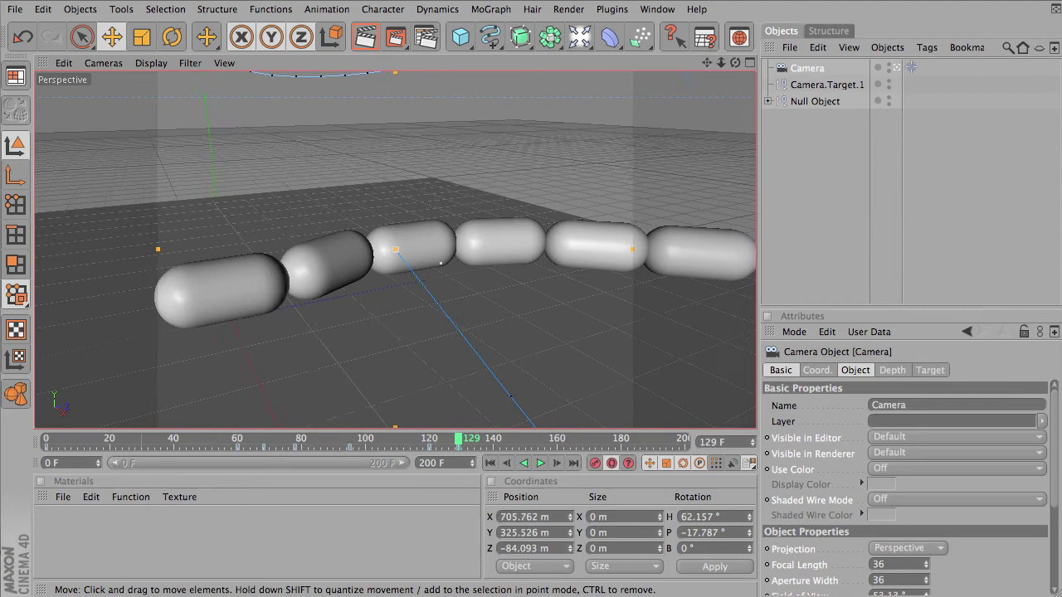
alt+middle_drag(419, 355, 423, 351)
- At frame 180, pull the camera back and orbit it to a low side view, at about X 1502 m, Y 262 m, Z 84 m
drag(458, 438, 604, 438)
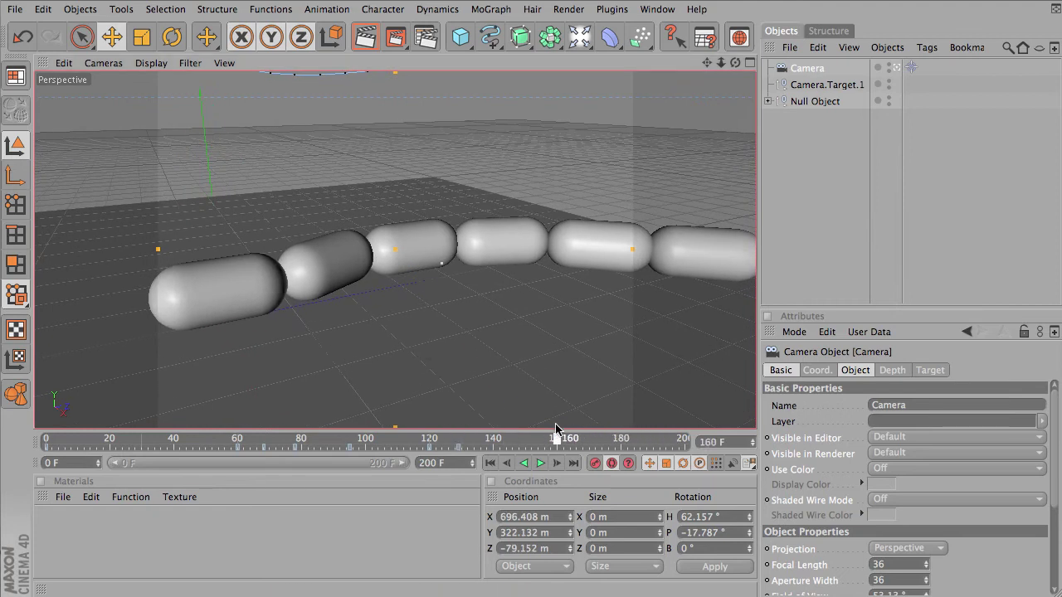
alt+right_drag(595, 387, 543, 388)
scroll(537, 317, down, 2)
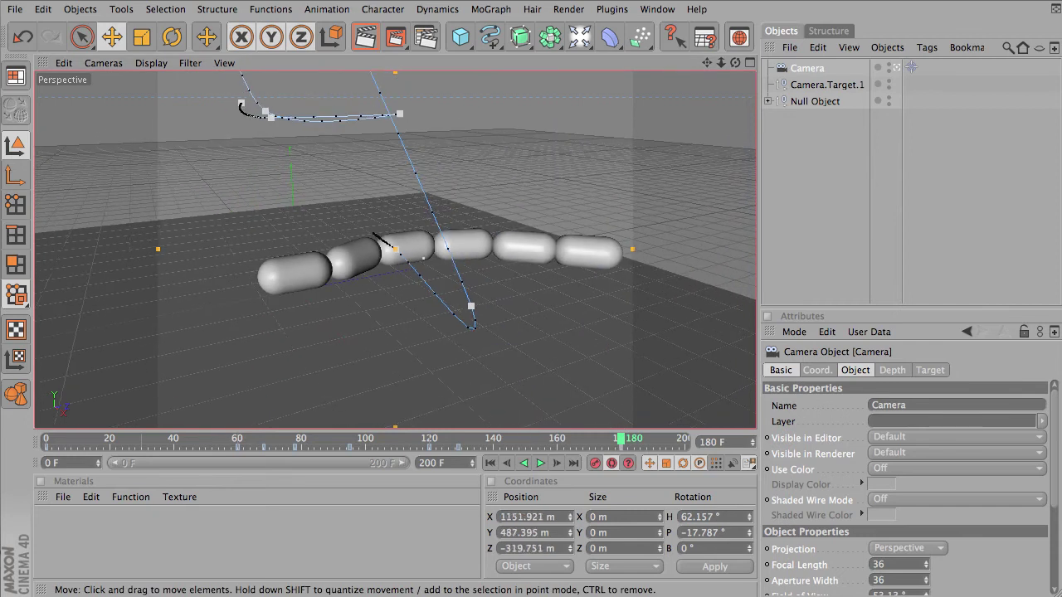
alt+right_drag(546, 313, 553, 313)
alt+drag(545, 312, 500, 288)
scroll(554, 324, down, 3)
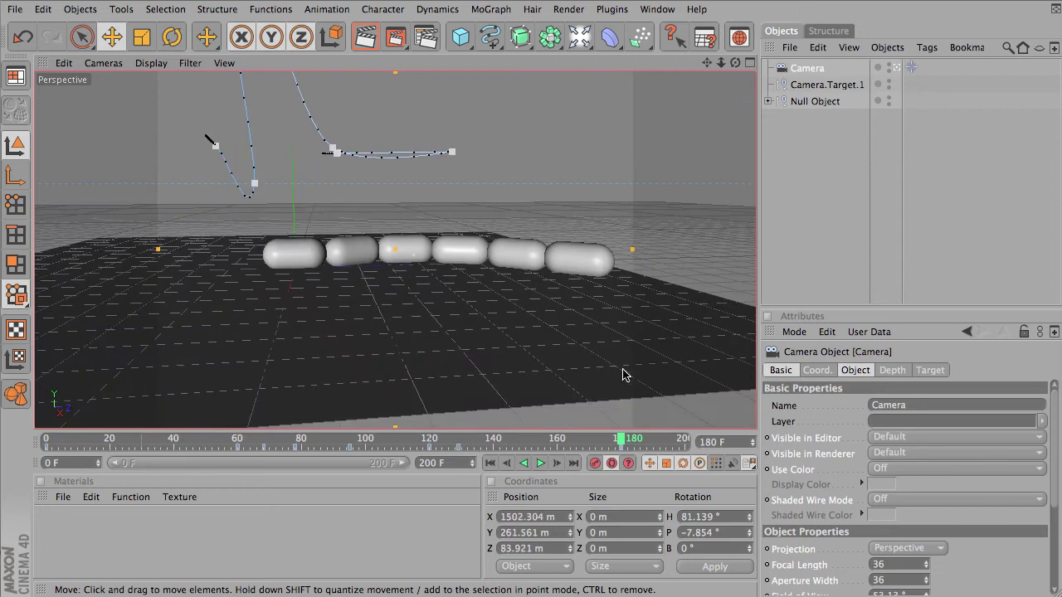
- Play the camera animation from frame 0 and stop it to check the motion
click(490, 462)
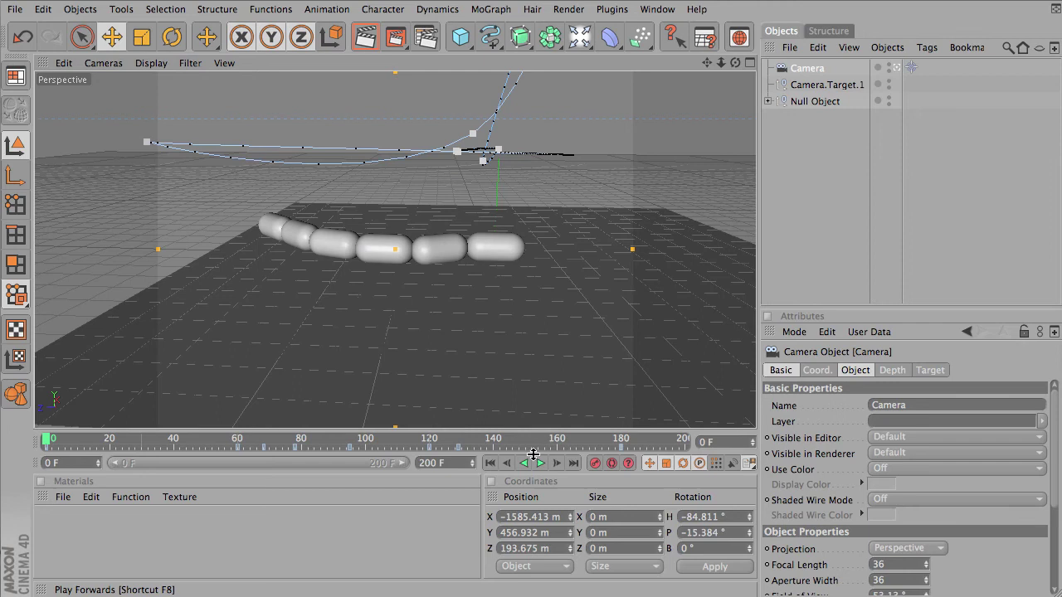
click(541, 463)
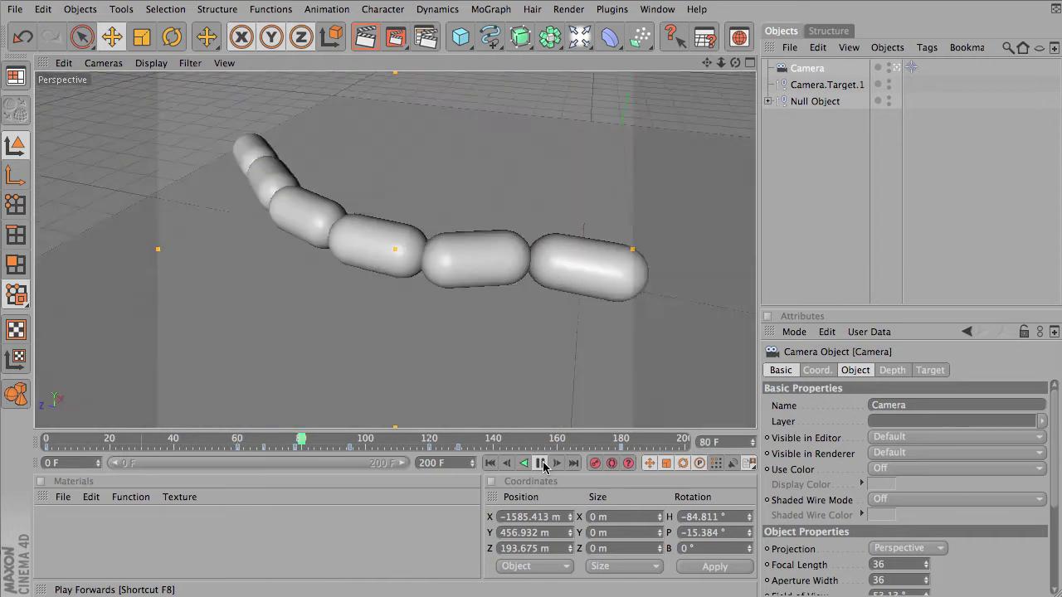
click(540, 463)
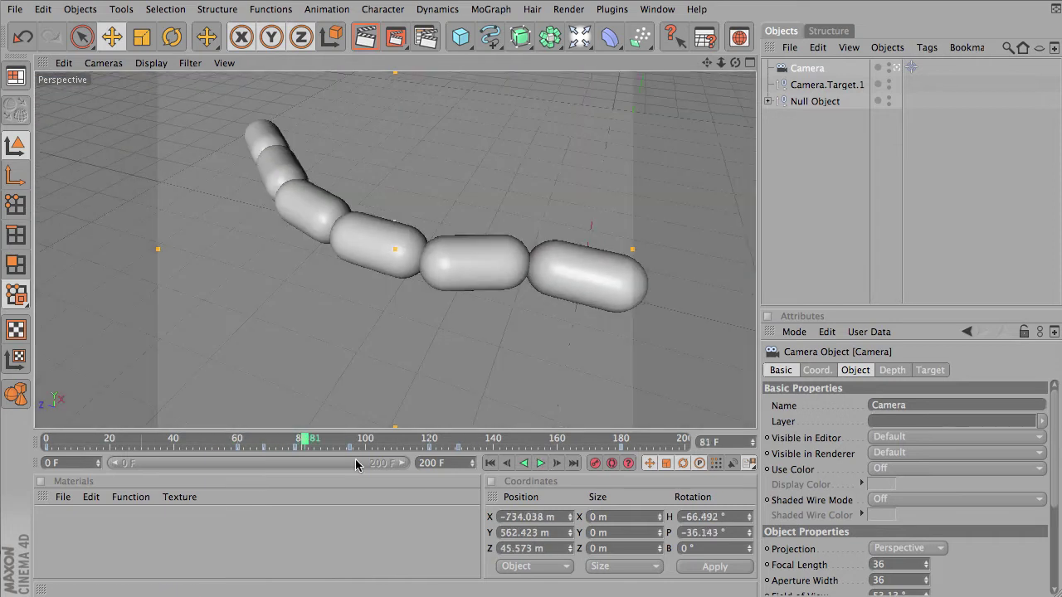
- At frame 68, orbit the camera to about X -838 m, Y 465 m, Z 291 m, and replay the animation from near the start
click(264, 438)
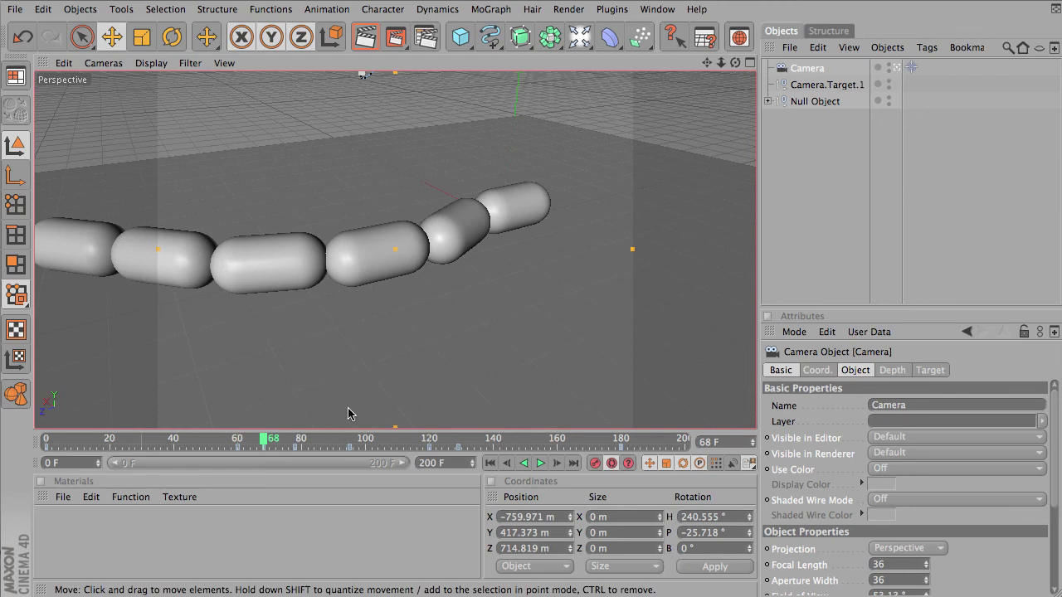
alt+drag(475, 295, 393, 302)
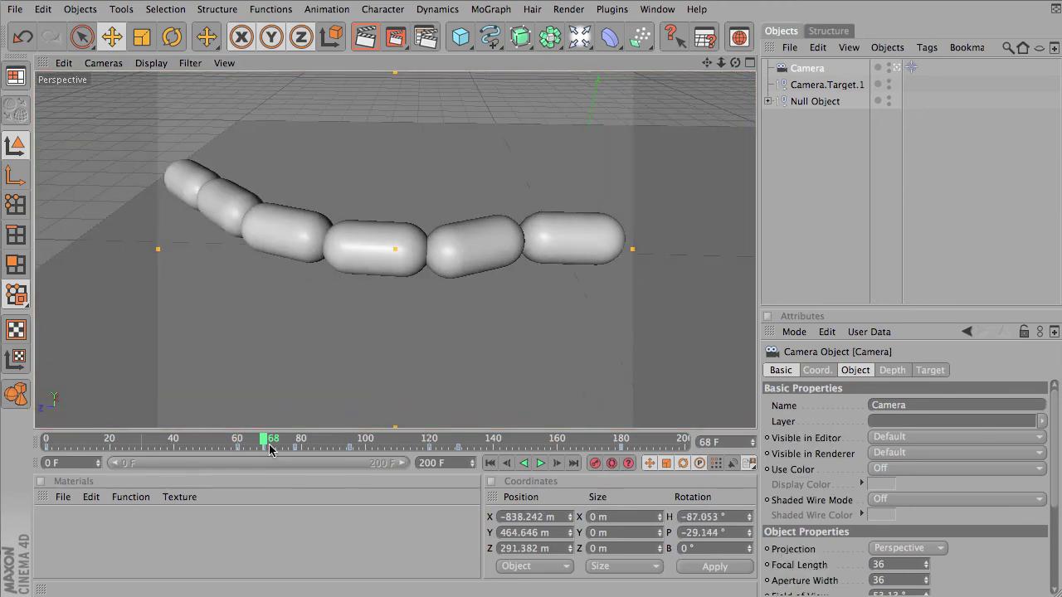
click(68, 440)
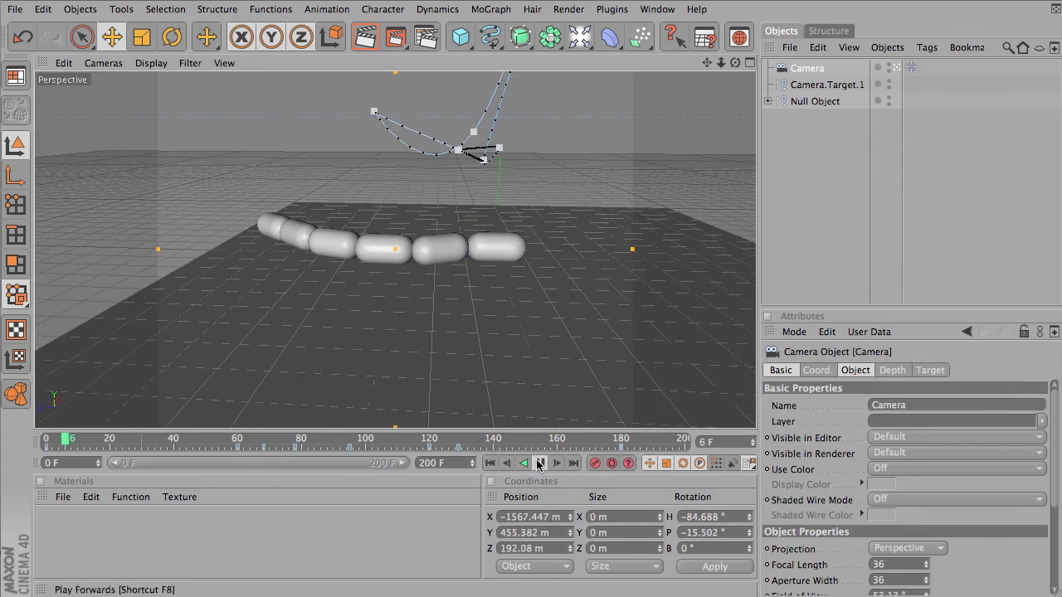
click(539, 462)
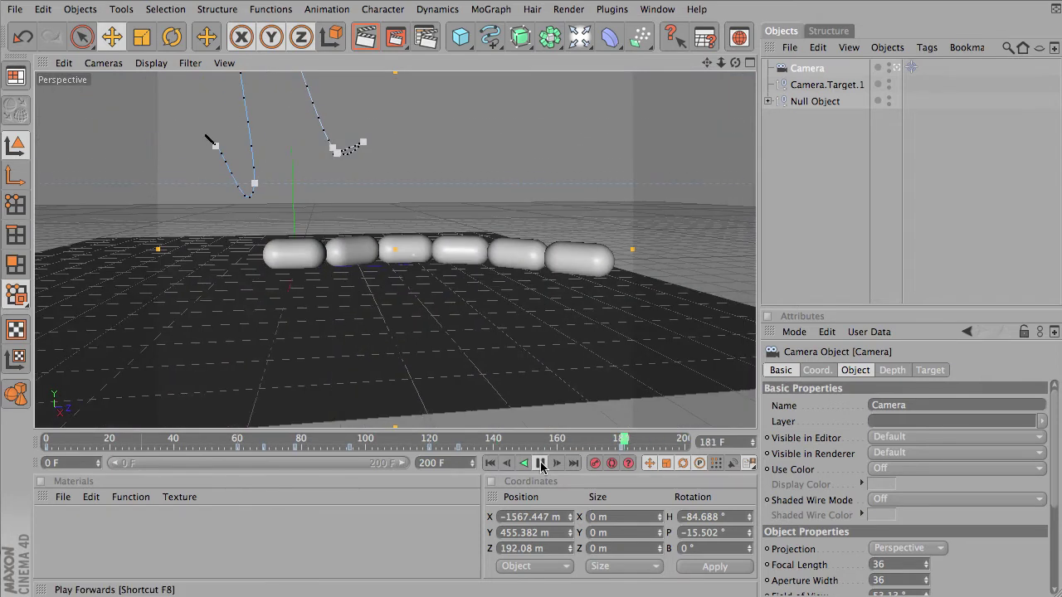
click(540, 463)
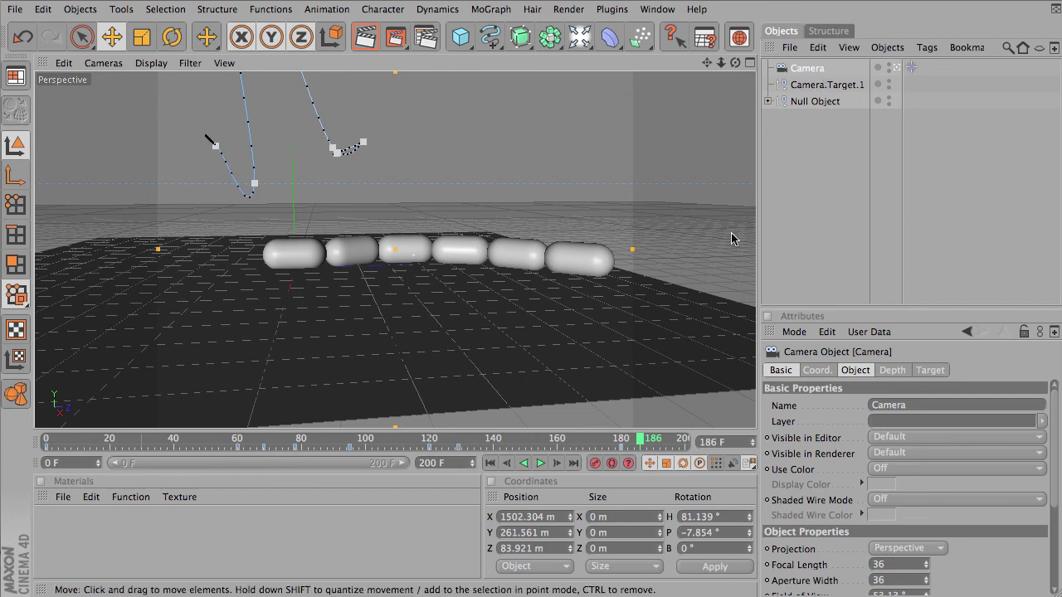
- Record a keyframe for Camera.Target.1 at frame 60 in its current position
drag(614, 439, 237, 435)
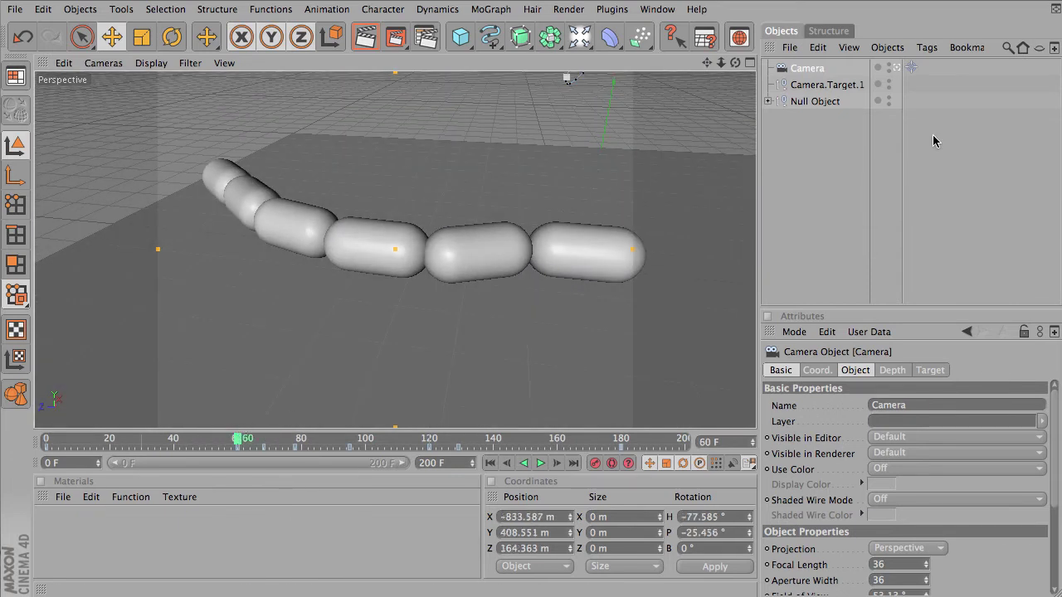
click(830, 85)
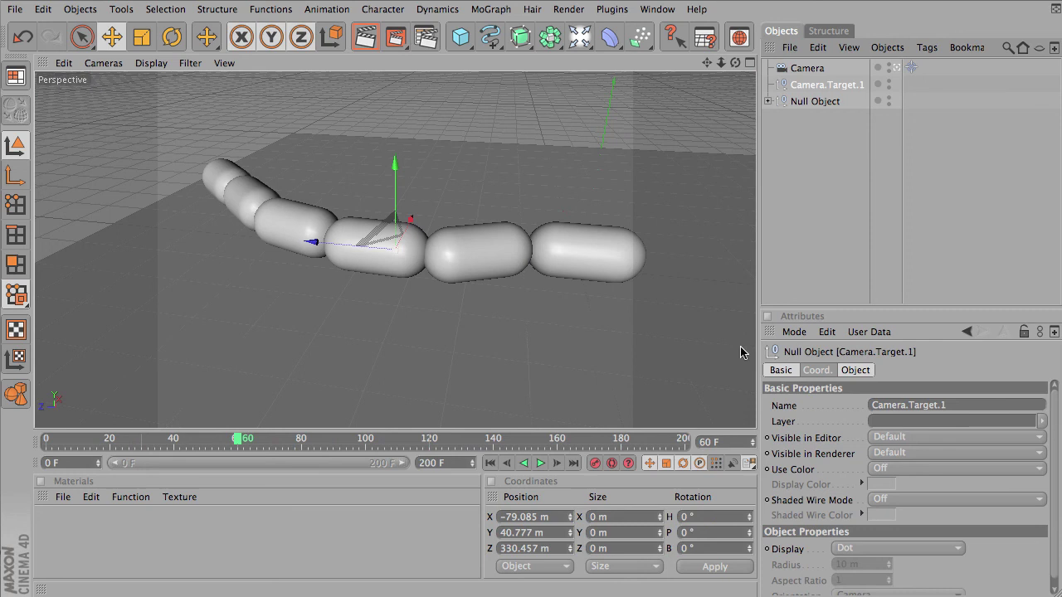
click(593, 465)
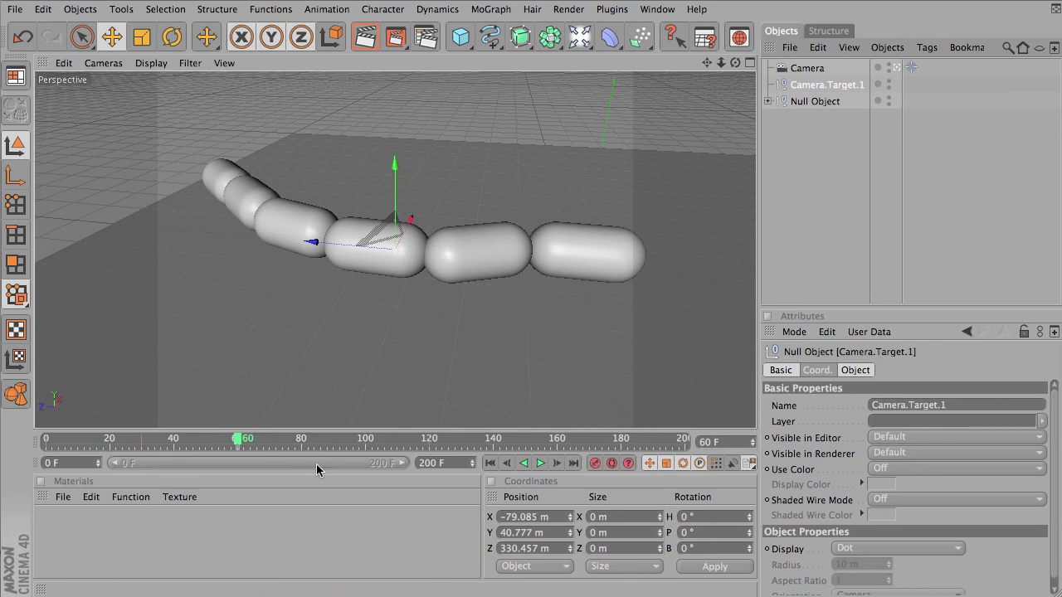
- At frame 80, keyframe Camera.Target.1 at about X 43 m, Y 41 m, Z 655 m, and add another target key at frame 120
drag(238, 432, 301, 441)
drag(346, 241, 299, 225)
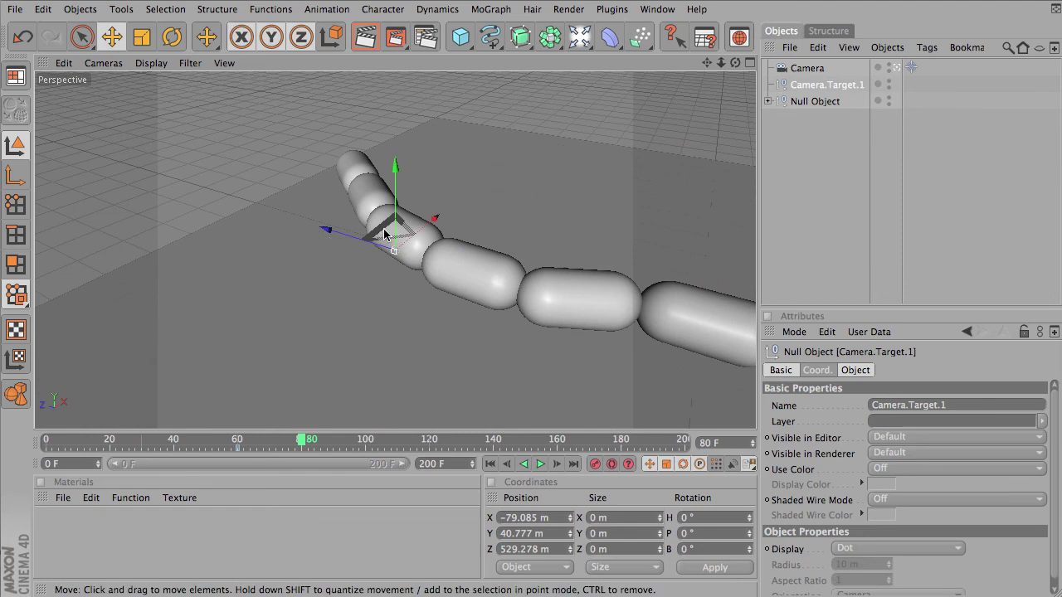
drag(391, 241, 402, 275)
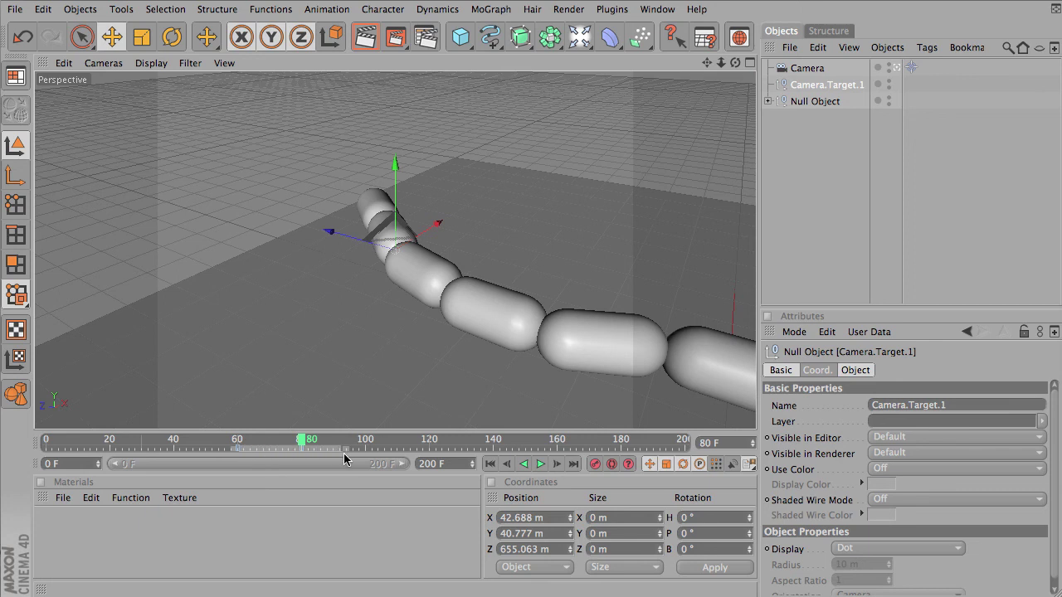
key(F9)
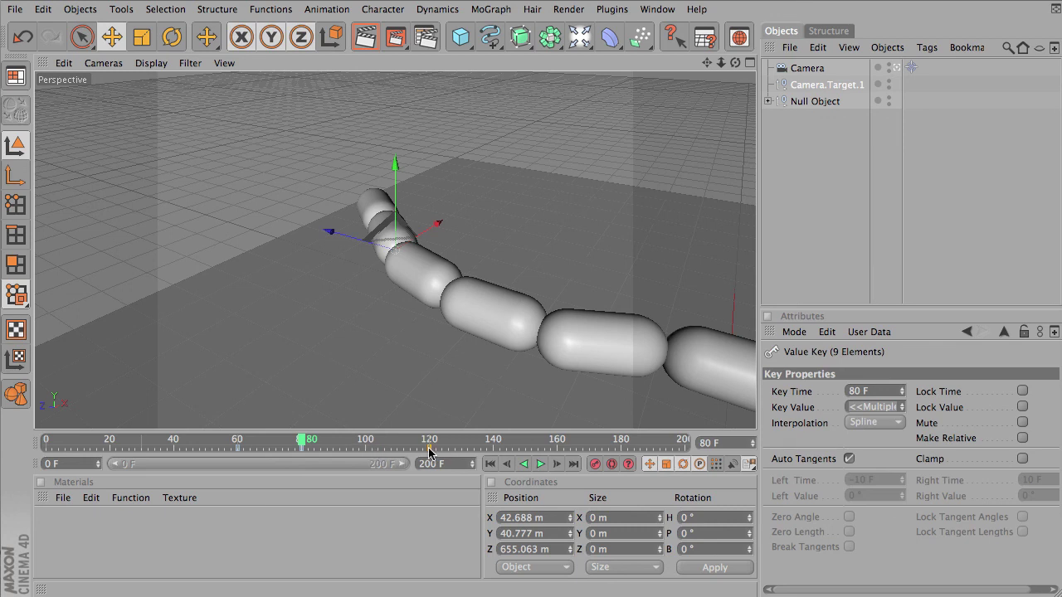
- Play back the animation to check the camera together with its moving target
drag(115, 446, 650, 413)
click(540, 465)
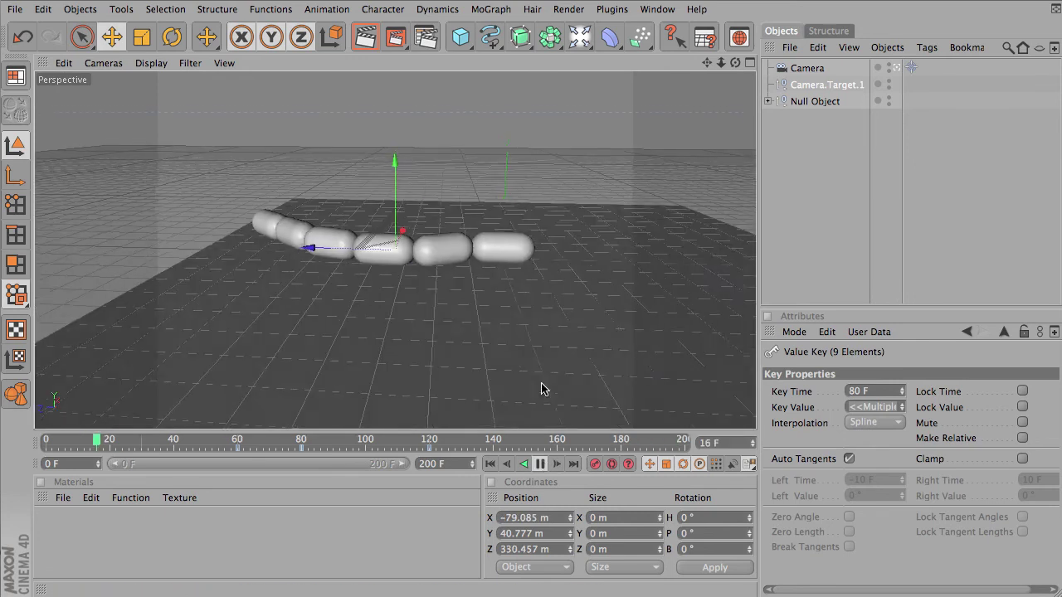